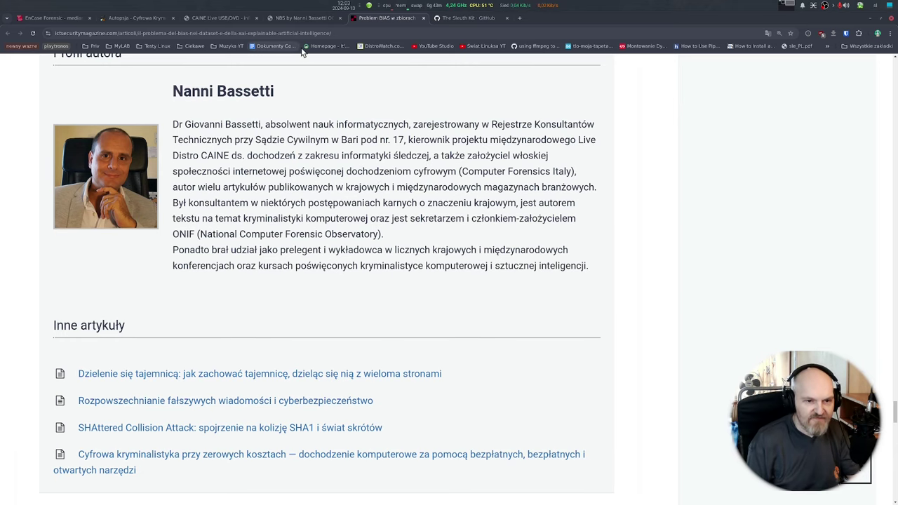
Step: Switch to the CAINE website and open its manual and policies page (Podręcznik i zasady)
left_click(217, 18)
scroll(421, 175, "up", 12)
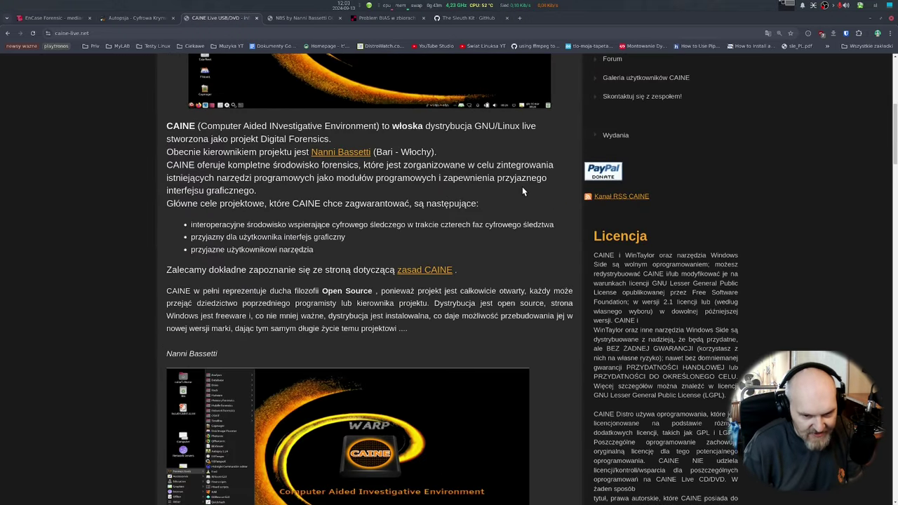
scroll(442, 426, "up", 4)
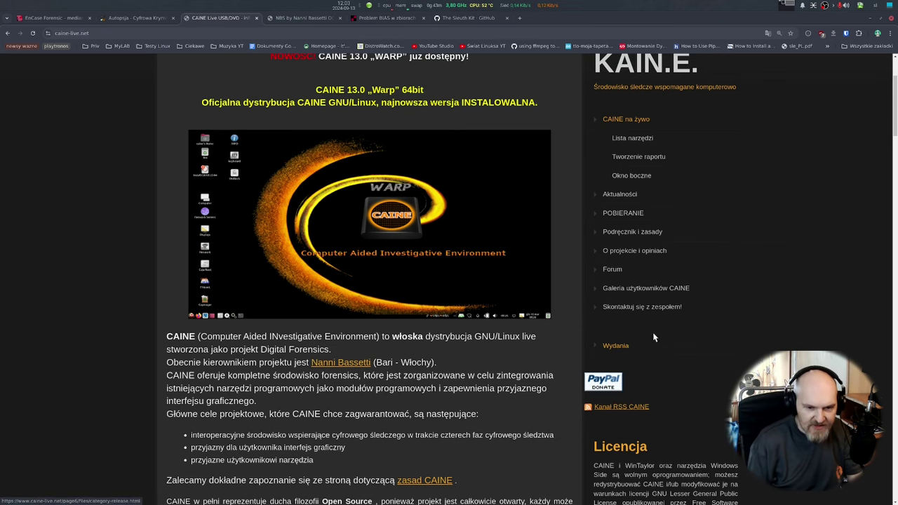
left_click(642, 233)
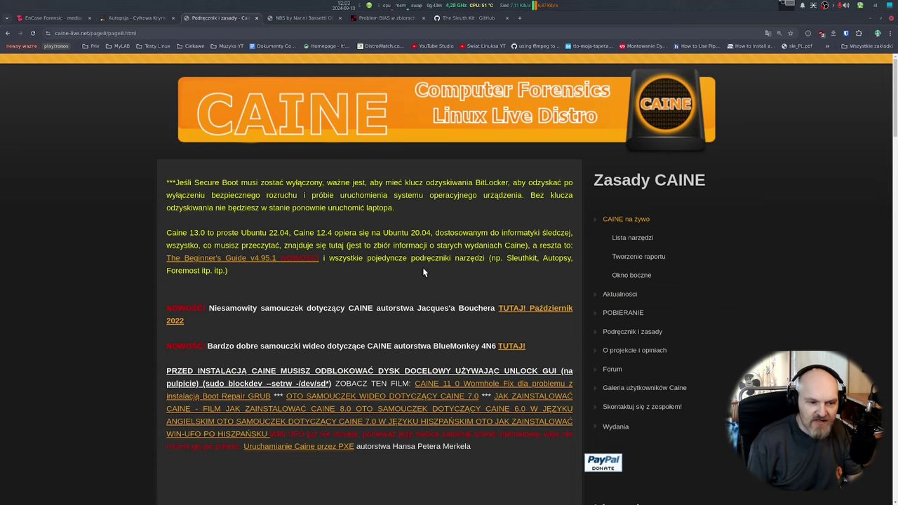
Step: Read the CAINE policies page, including the Secure Boot notes and the section on read-only device blocking and installation
scroll(420, 280, "down", 5)
scroll(415, 300, "up", 5)
scroll(414, 302, "down", 1)
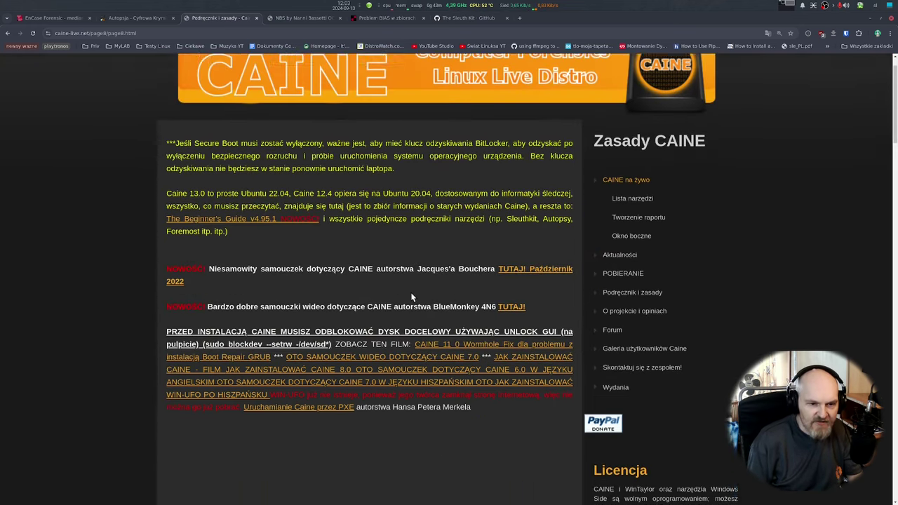
scroll(411, 297, "up", 1)
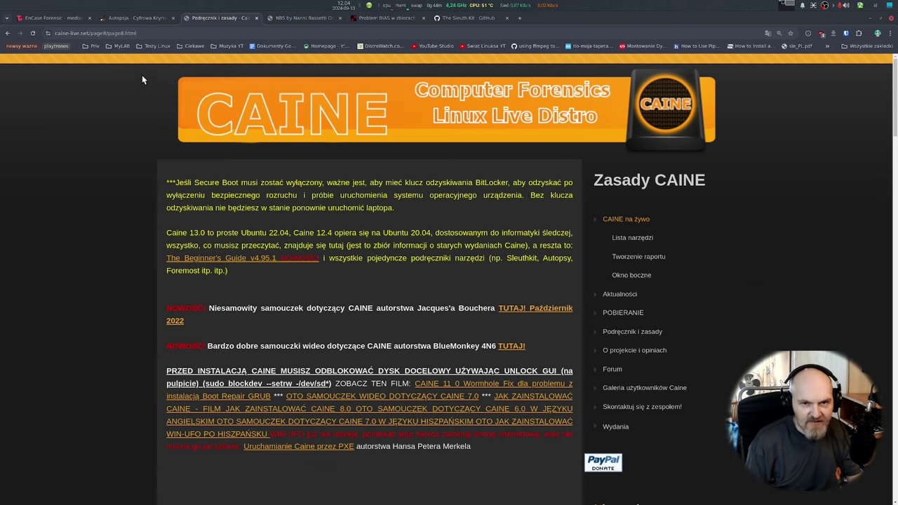
scroll(323, 224, "down", 10)
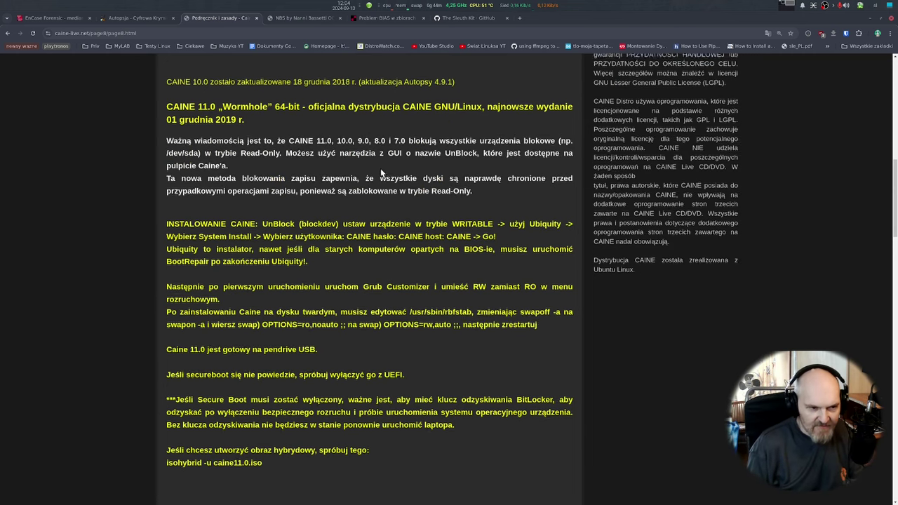
scroll(381, 173, "up", 4)
scroll(381, 174, "up", 4)
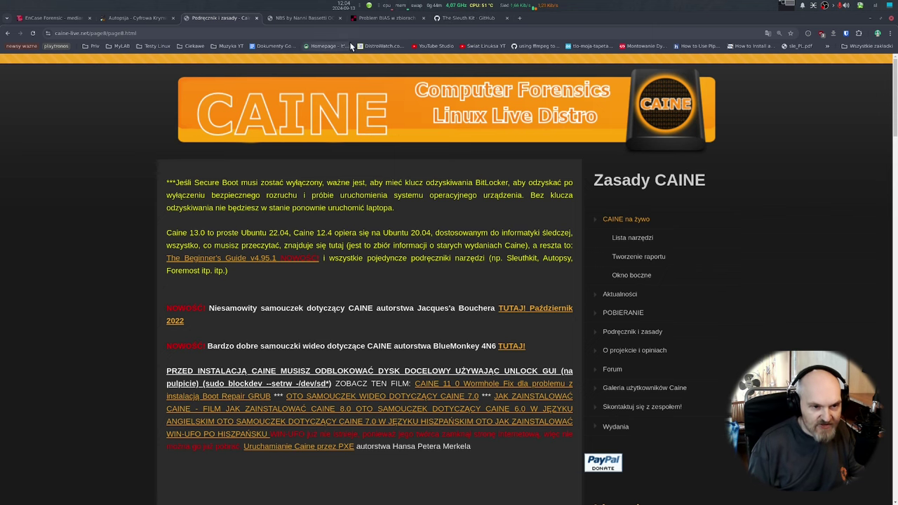
Step: View the Autopsy home page and examine the description and features on the EnCase Forensic product page
left_click(140, 17)
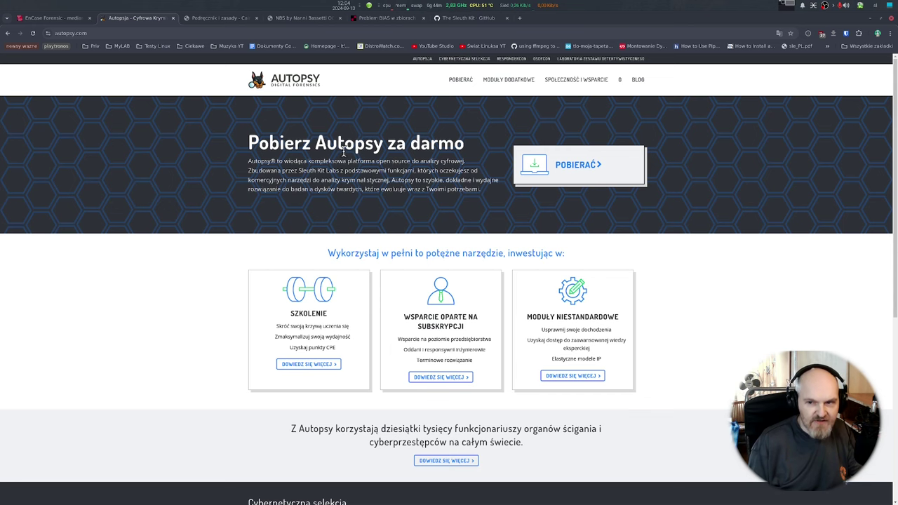
left_click(46, 17)
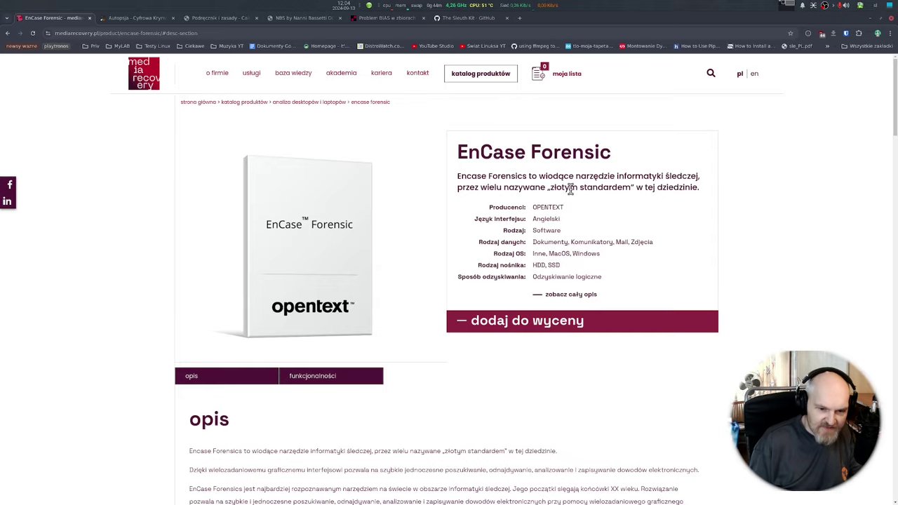
scroll(571, 195, "down", 1)
scroll(570, 195, "down", 10)
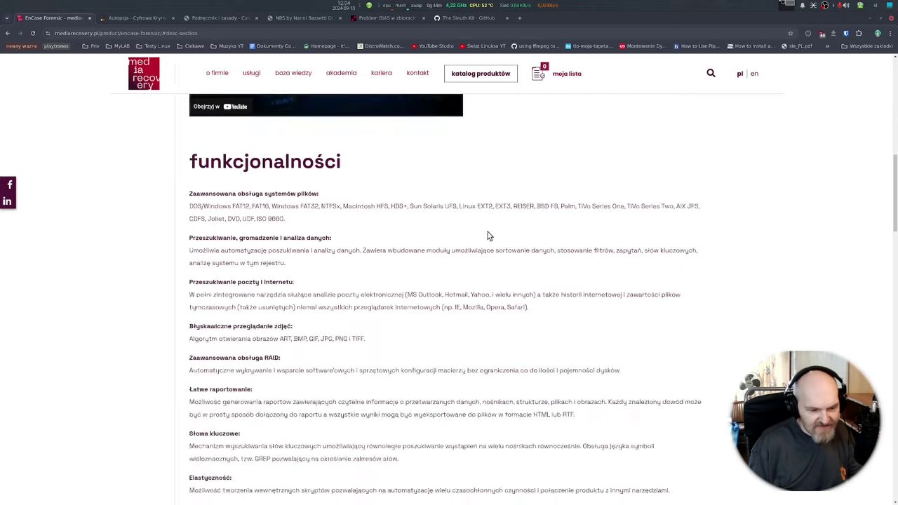
scroll(535, 256, "down", 5)
scroll(525, 243, "up", 15)
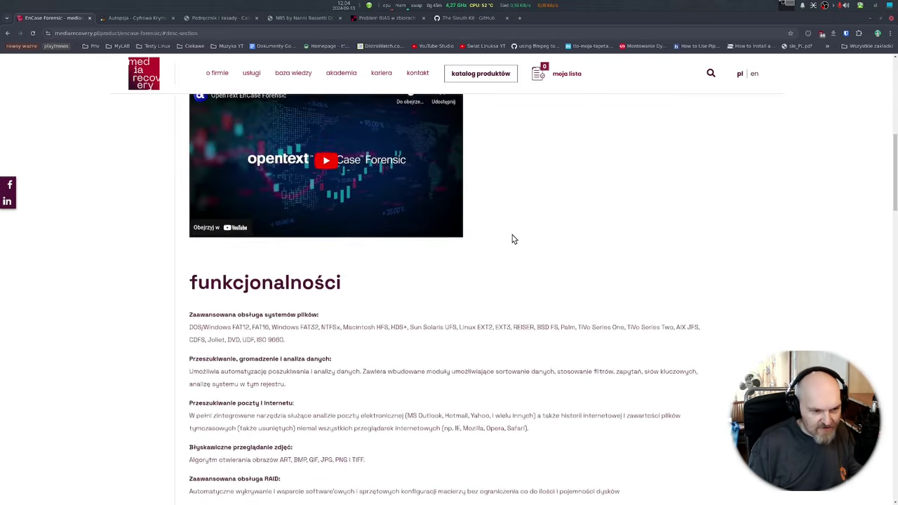
Step: Open the download page on the Autopsy website and review its Windows, Linux and OS X options
left_click(125, 22)
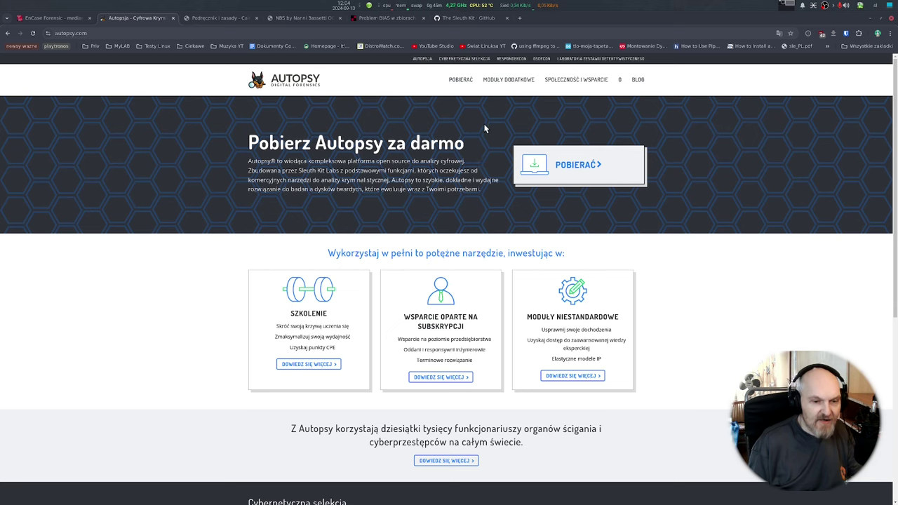
mouse_move(508, 81)
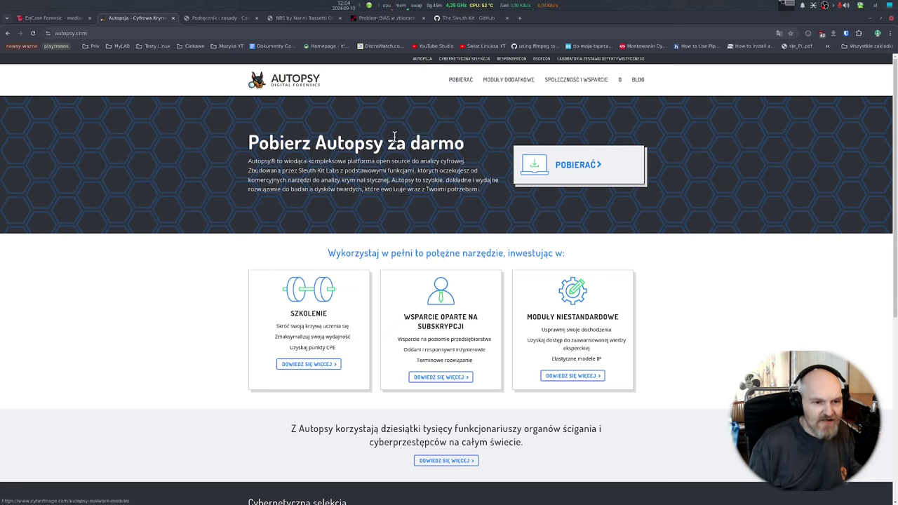
left_click(465, 83)
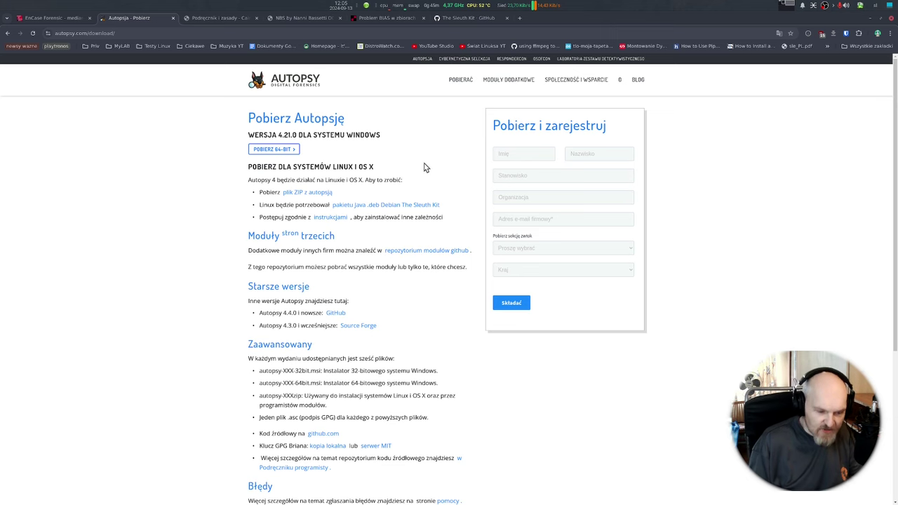
scroll(407, 191, "down", 3)
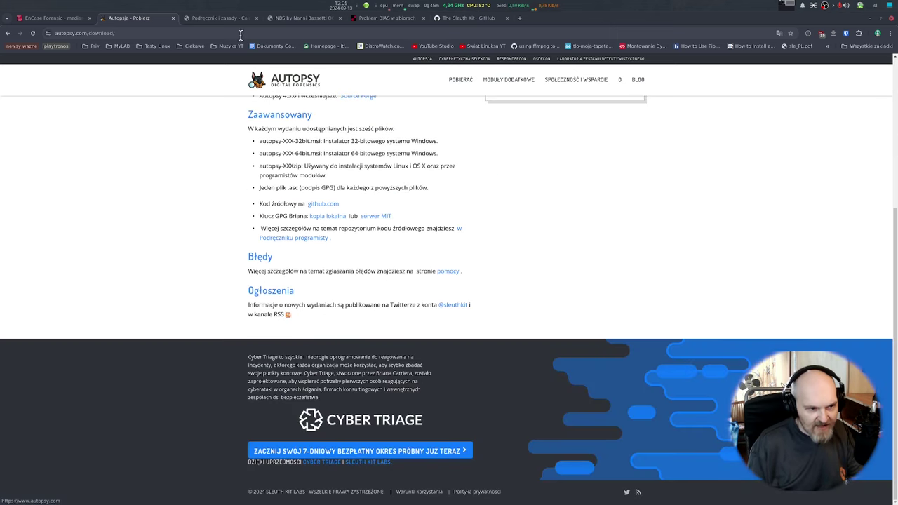
Step: Switch to The Sleuth Kit's GitHub page and enlarge the page for easier reading
left_click(223, 21)
left_click(287, 18)
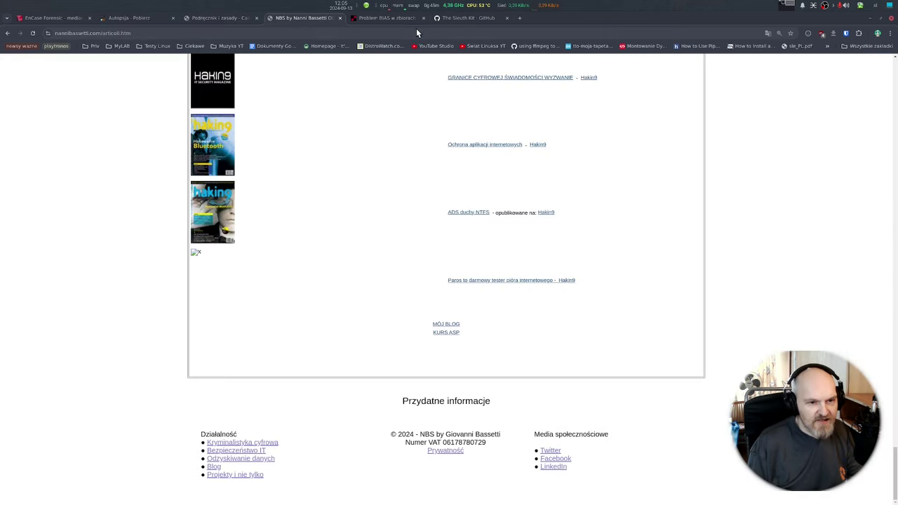
left_click(463, 18)
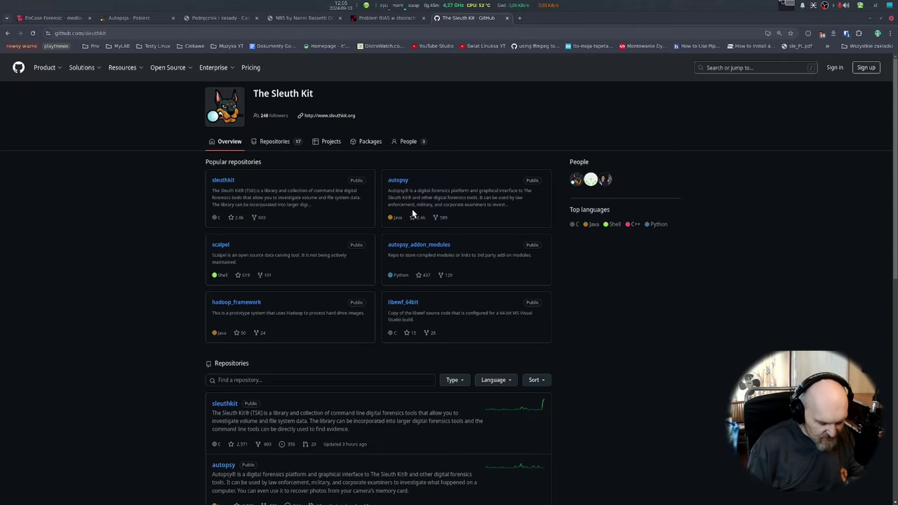
key("ctrl+plus")
key("ctrl+plus")
key("ctrl+plus")
key("ctrl+plus")
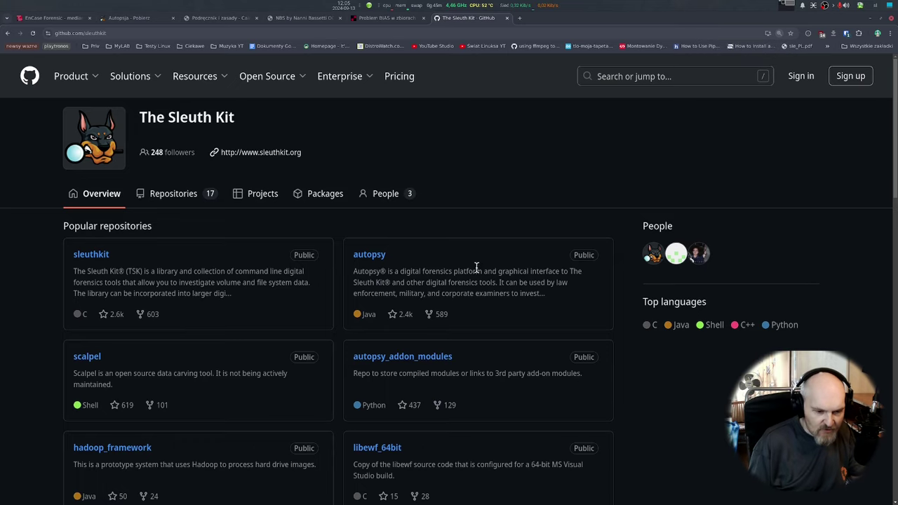
Step: Open the autopsy_addon_modules repository, skim its README and return to the CAINE website
scroll(467, 295, "down", 1)
left_click(441, 314)
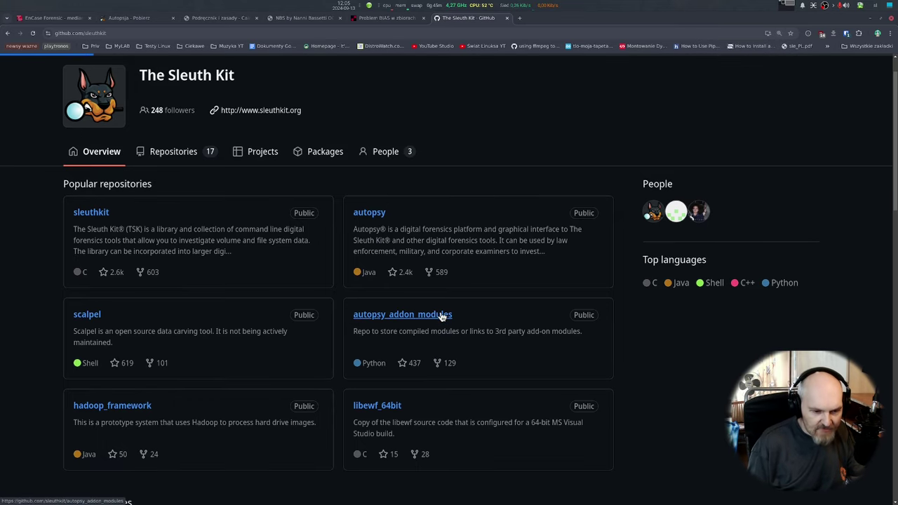
scroll(388, 298, "down", 10)
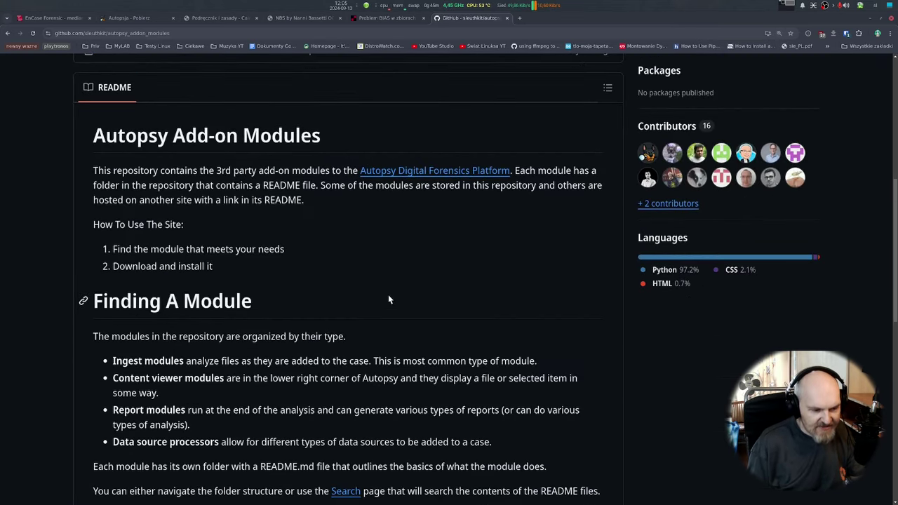
scroll(384, 324, "up", 10)
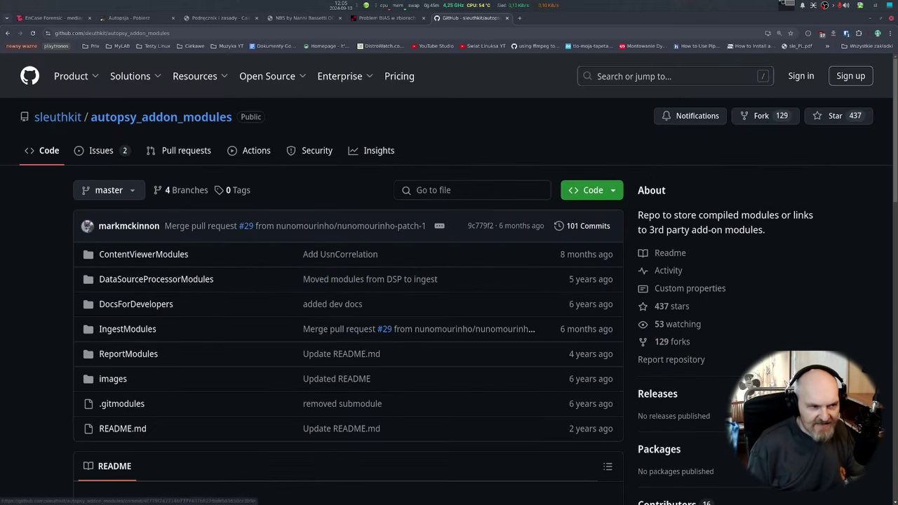
left_click(211, 20)
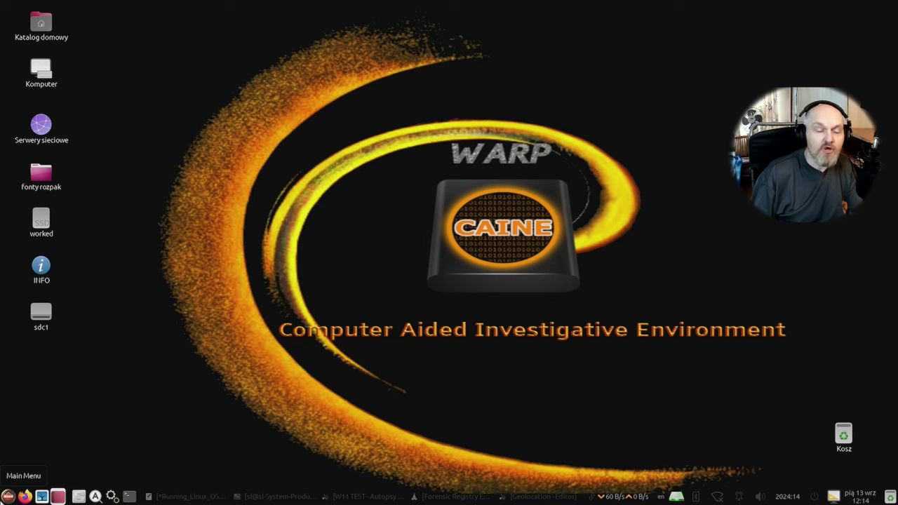
Step: View the list of forensic tools installed in CAINE and close it
left_click(8, 496)
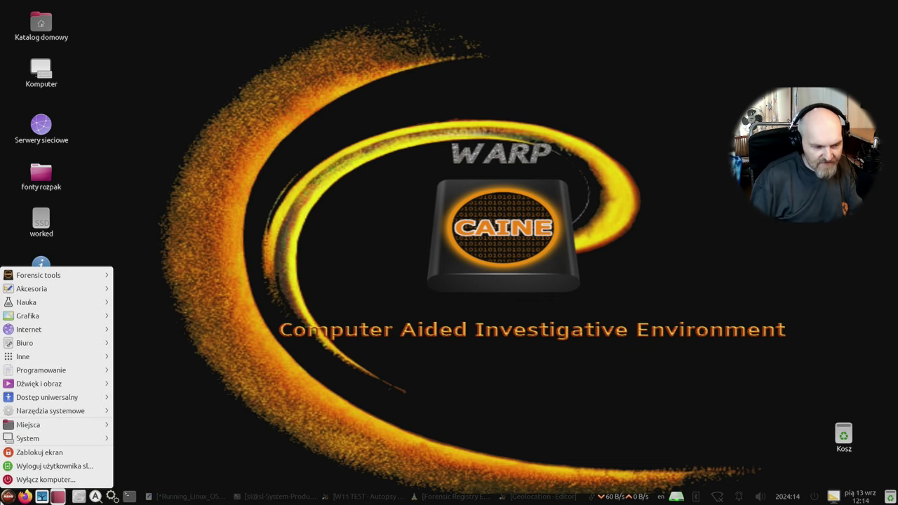
mouse_move(73, 279)
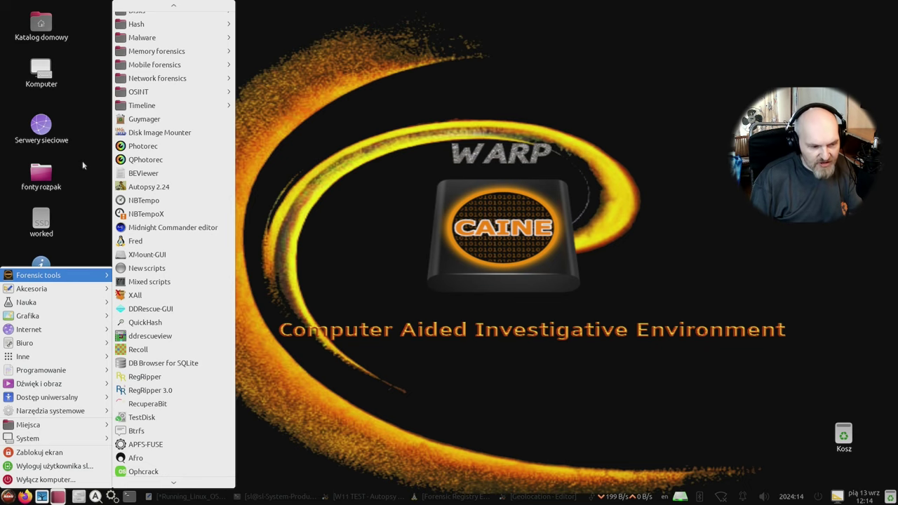
left_click(702, 344)
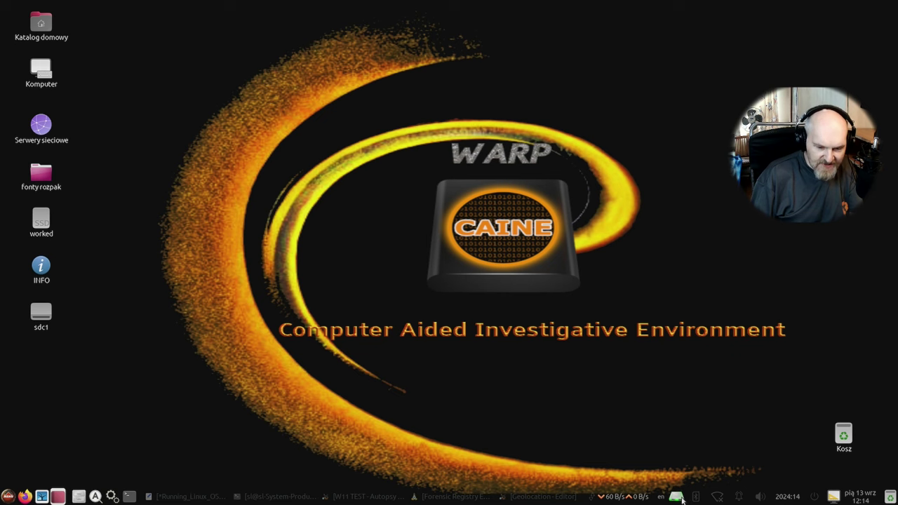
Step: Open Mounter, examine the mount status of /dev/sdc1, /dev/sda2 and /dev/sda1, and cancel without applying changes
left_click(678, 496)
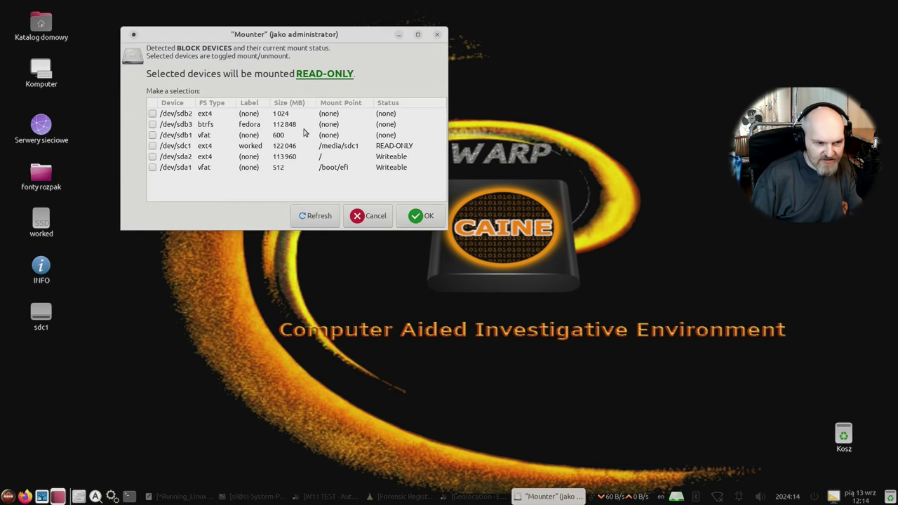
left_click_drag(301, 40, 335, 70)
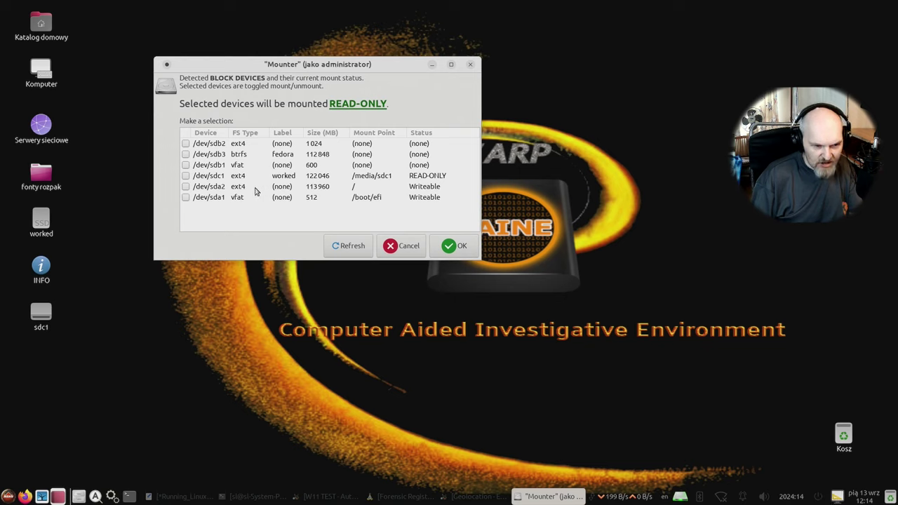
left_click(287, 178)
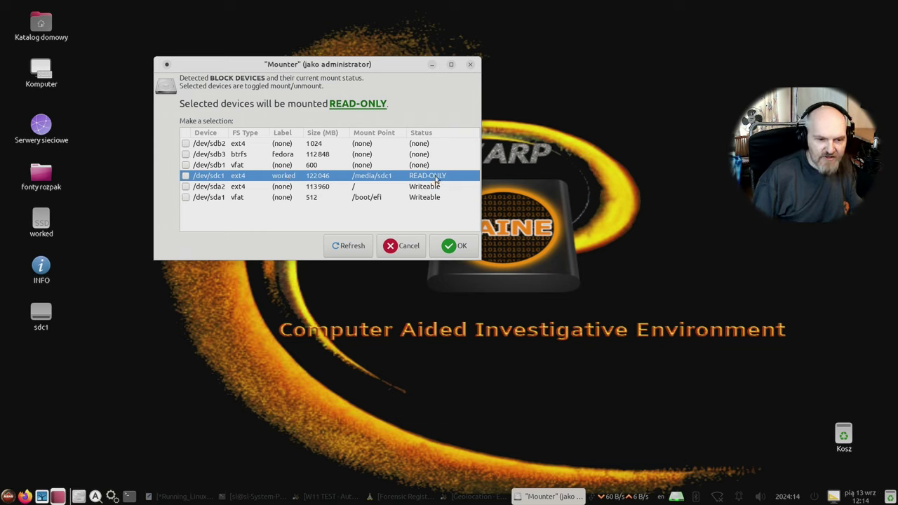
left_click(429, 187)
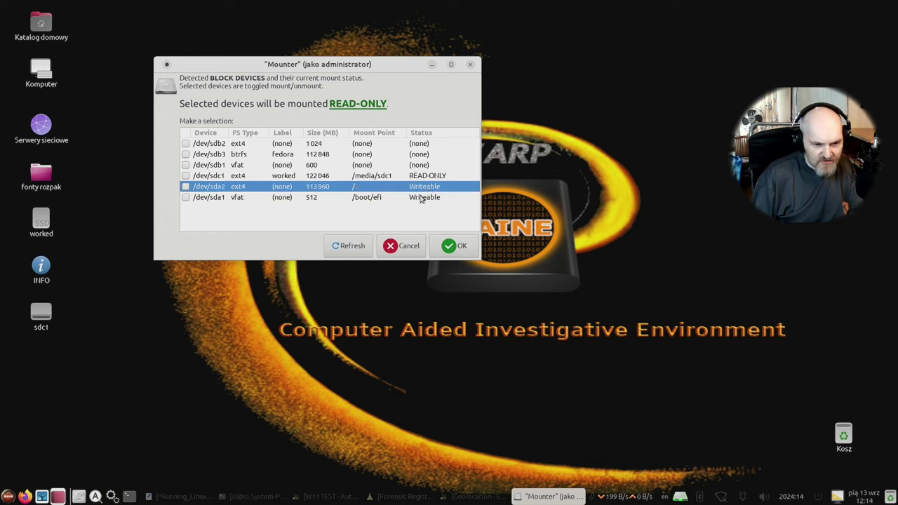
left_click(420, 199)
left_click(423, 191)
left_click(422, 199)
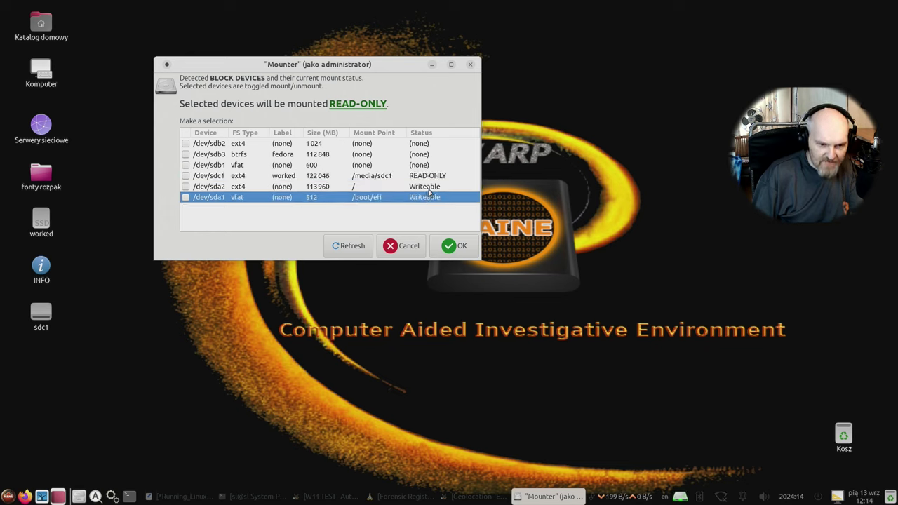
left_click(428, 188)
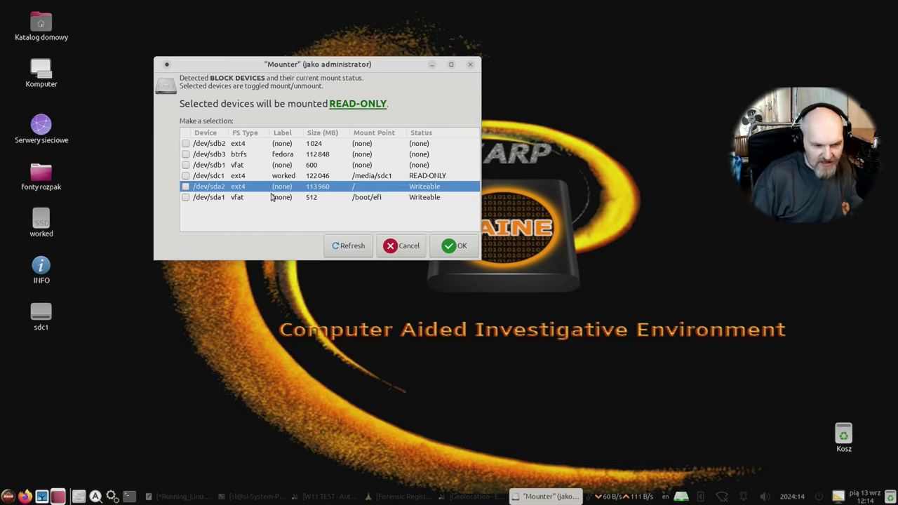
left_click(188, 177)
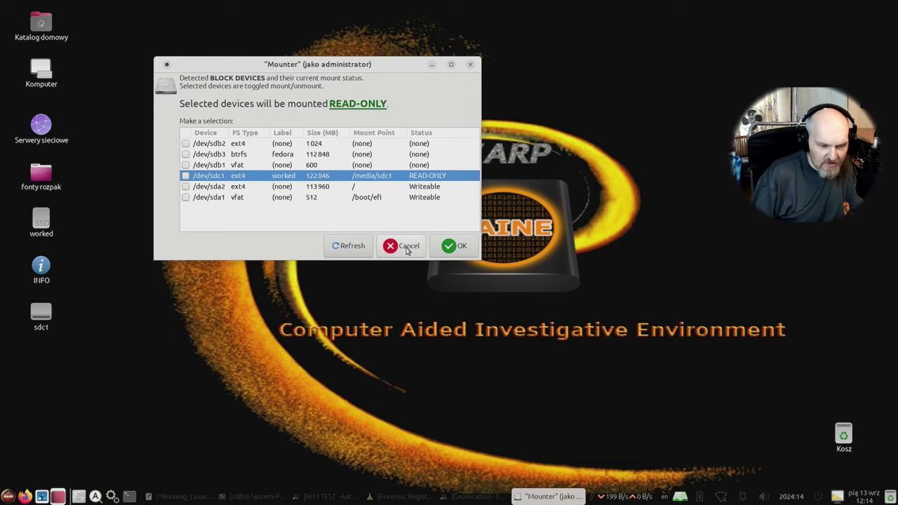
left_click(405, 247)
Step: Browse the installed forensic tools by category, including Disks, Memory forensics, Network forensics and Timeline, and leave the list without launching anything
left_click(8, 496)
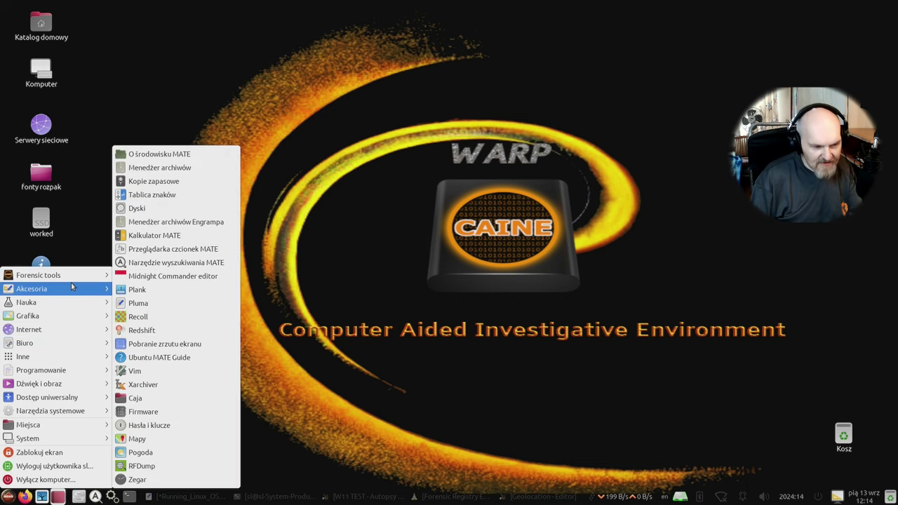
mouse_move(77, 282)
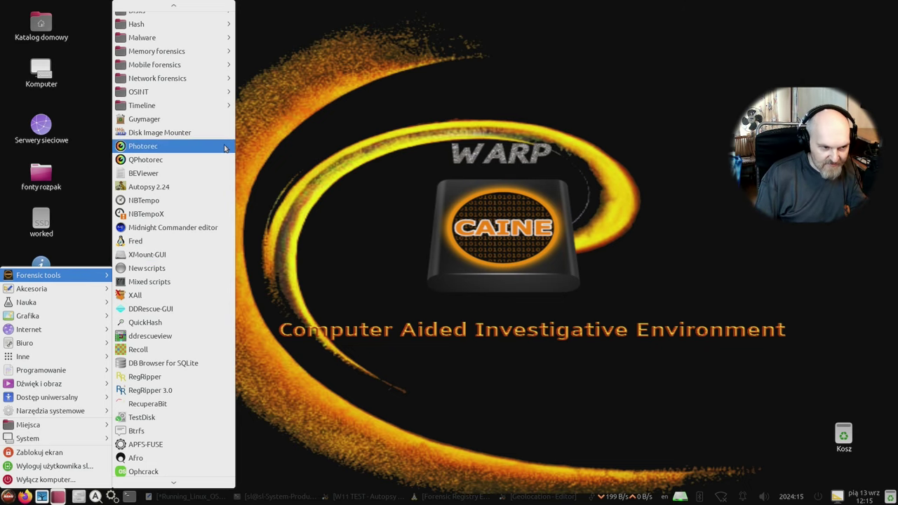
mouse_move(177, 5)
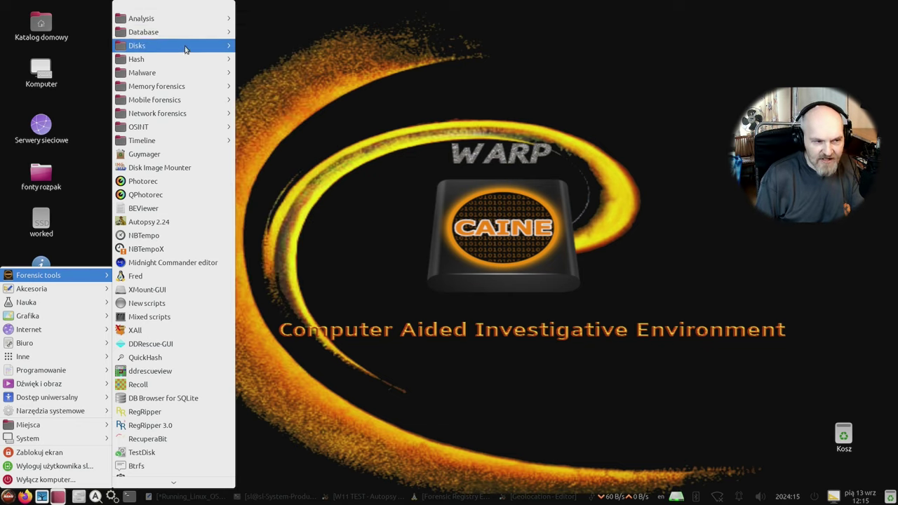
mouse_move(187, 45)
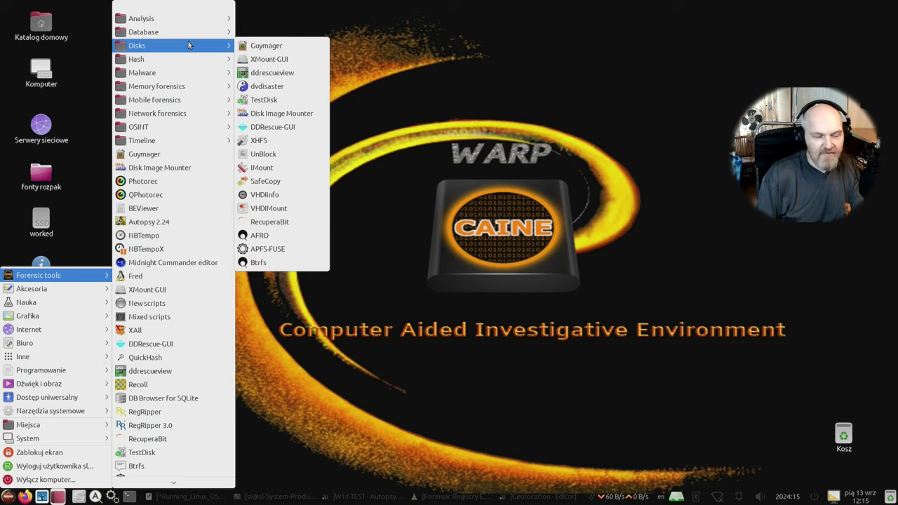
mouse_move(170, 78)
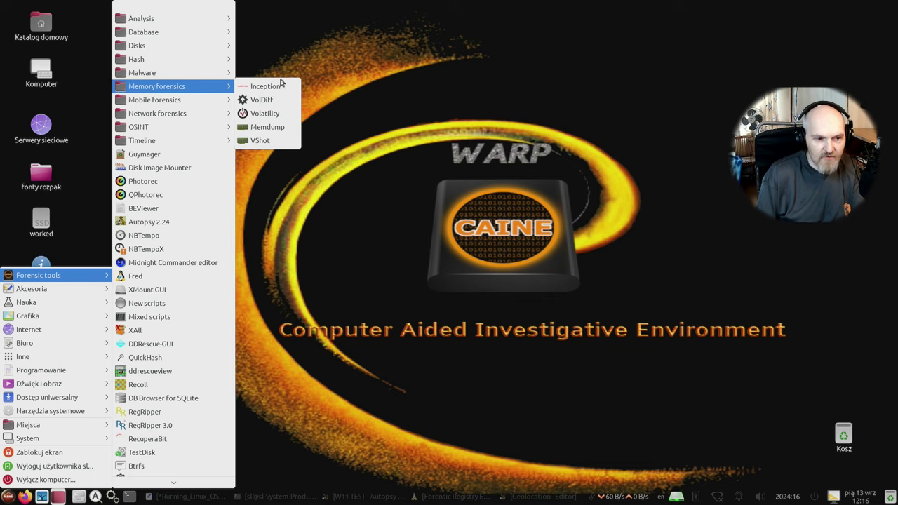
mouse_move(163, 114)
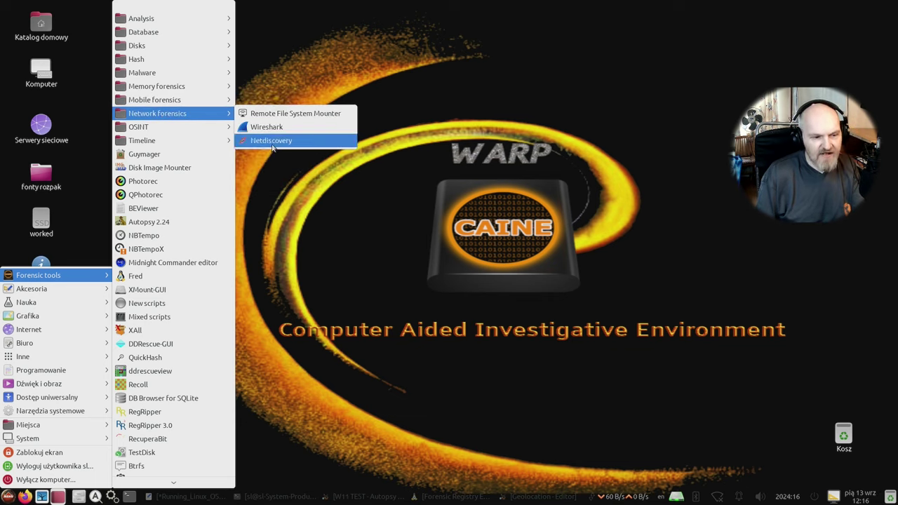
mouse_move(164, 140)
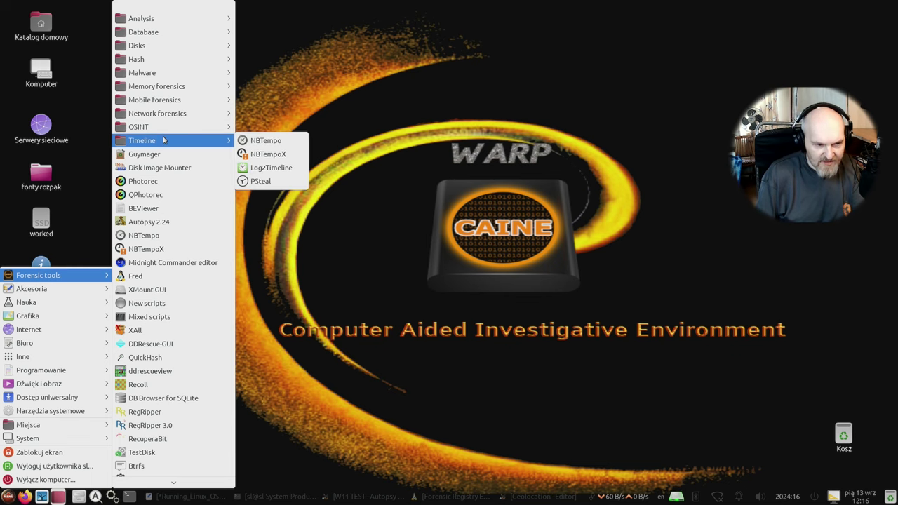
scroll(180, 475, "down", 5)
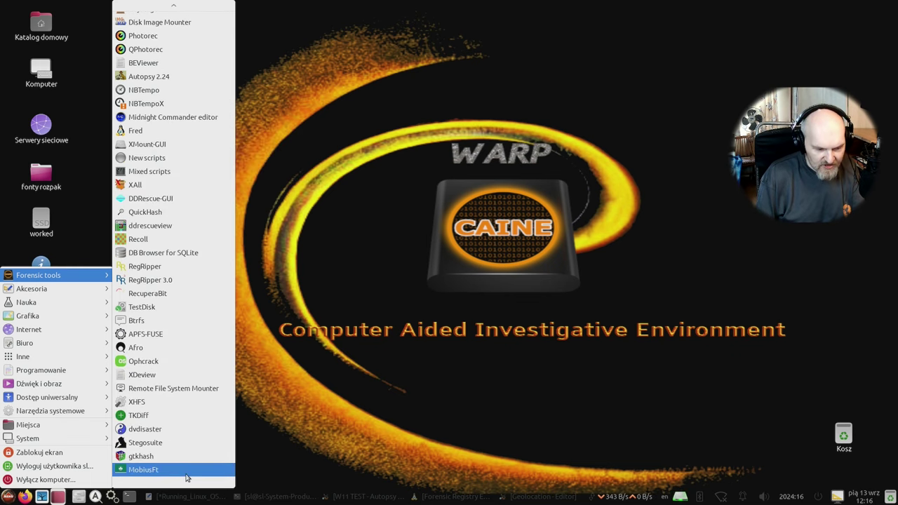
scroll(199, 210, "up", 2)
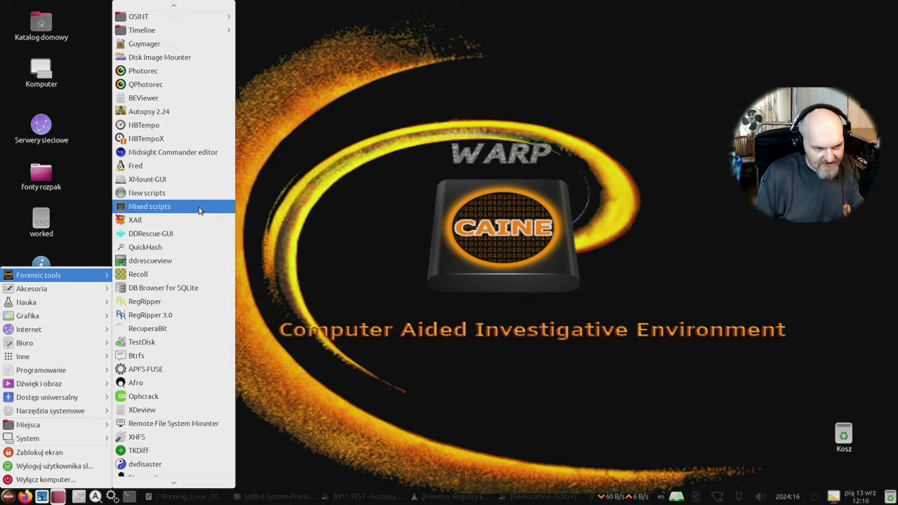
scroll(199, 211, "up", 4)
left_click(504, 213)
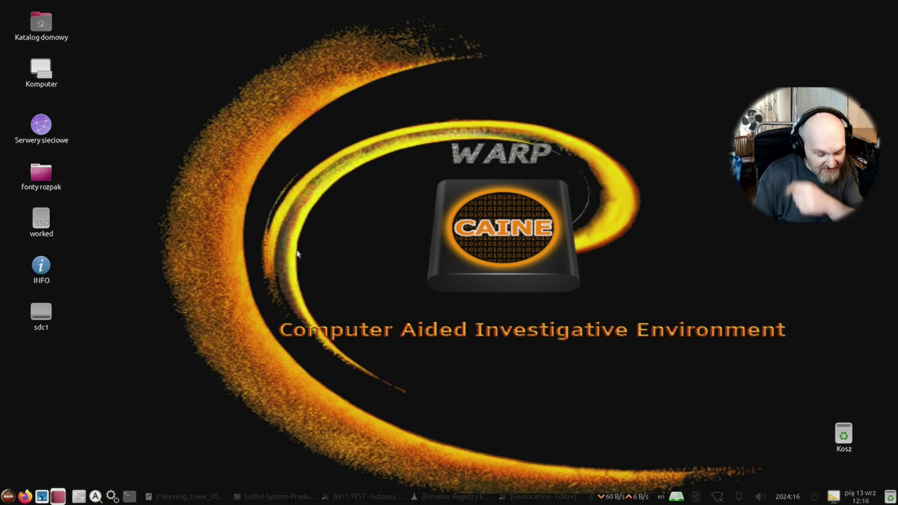
Step: Bring up the Running_Linux_OSX.md instructions and the Autopsy launch terminal, ending on the W11 TEST case in a maximized Autopsy window
left_click(202, 503)
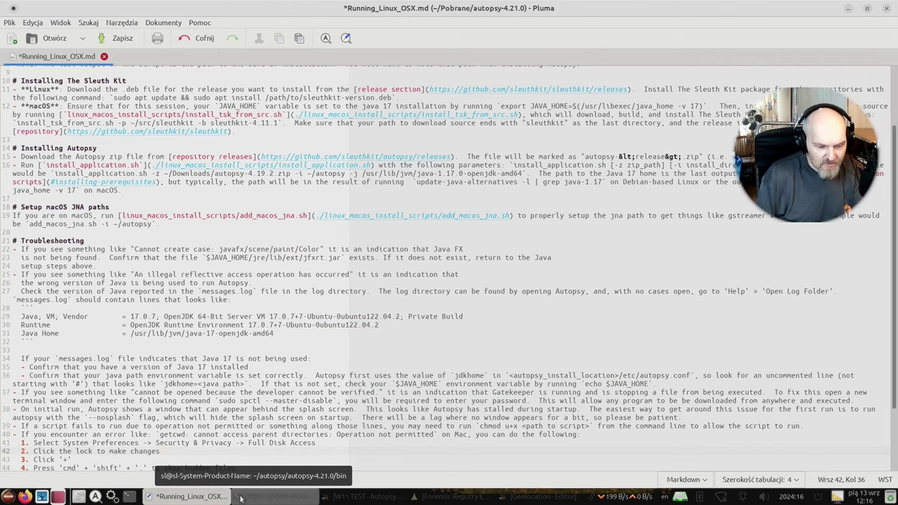
left_click(254, 498)
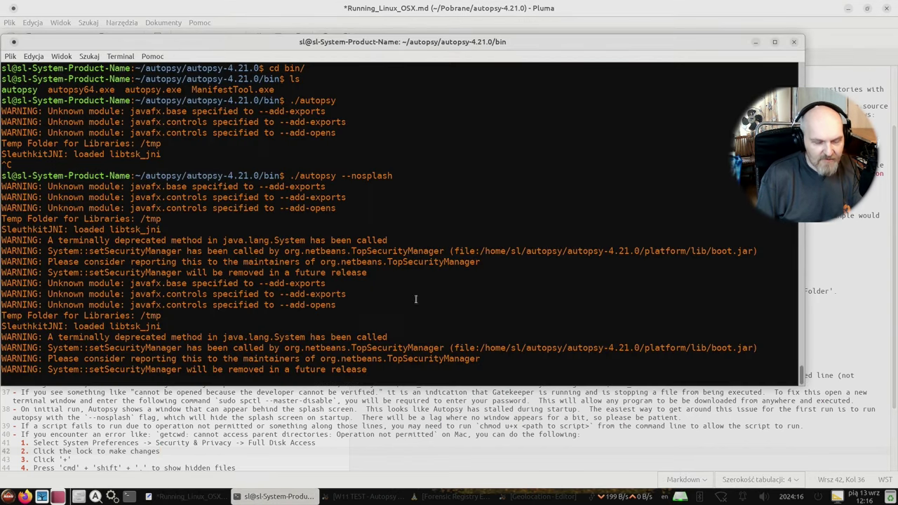
left_click(379, 496)
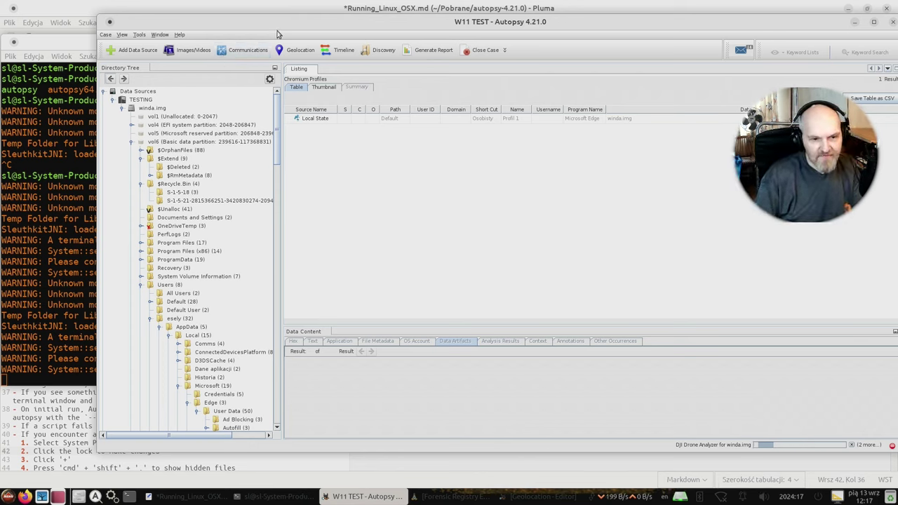
double_click(586, 19)
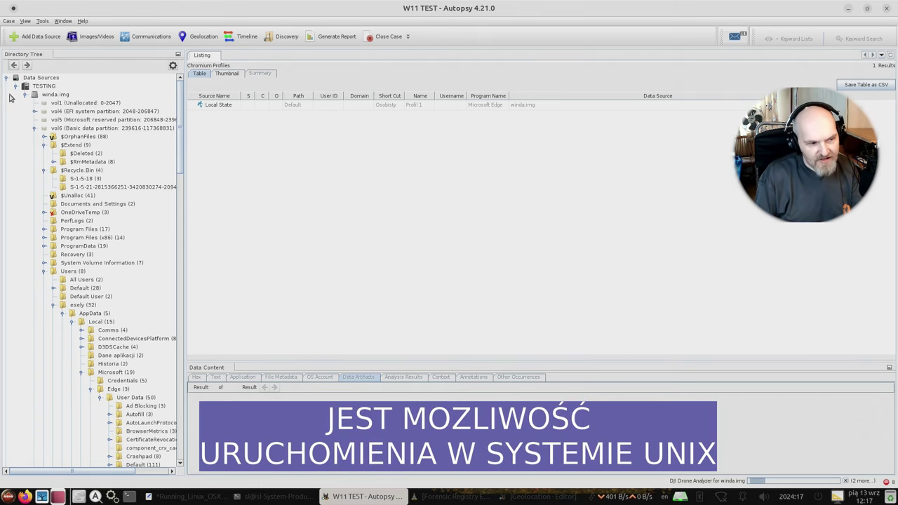
Step: List the volumes of winda.img and browse the widened directory tree down to its data artifacts and analysis results
left_click(56, 95)
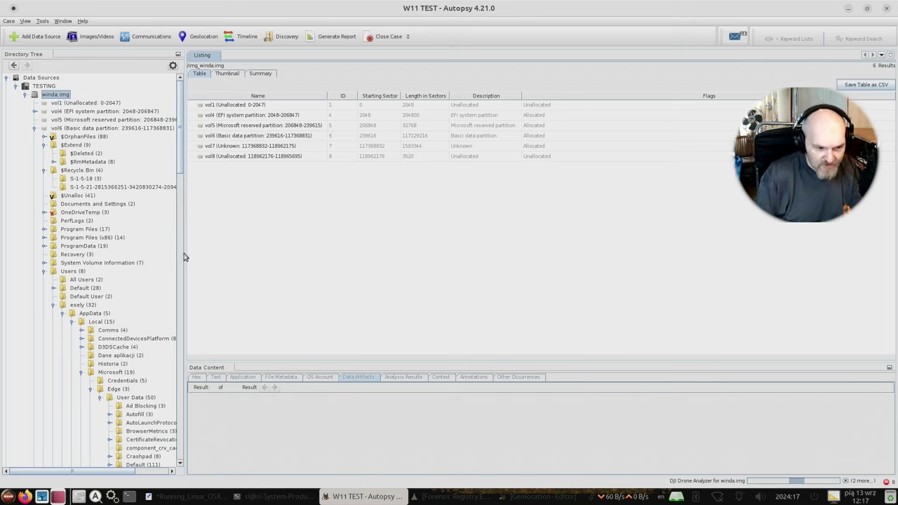
left_click_drag(182, 254, 298, 259)
scroll(251, 265, "down", 5)
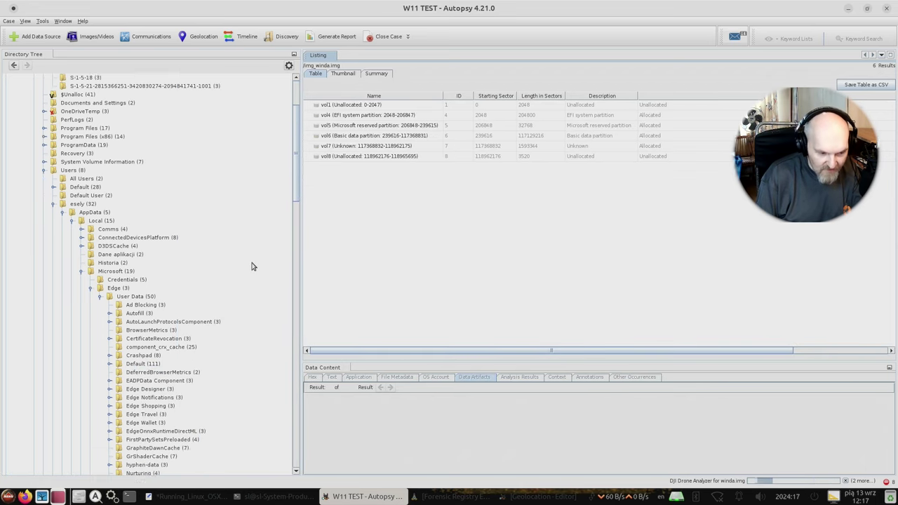
scroll(240, 261, "down", 5)
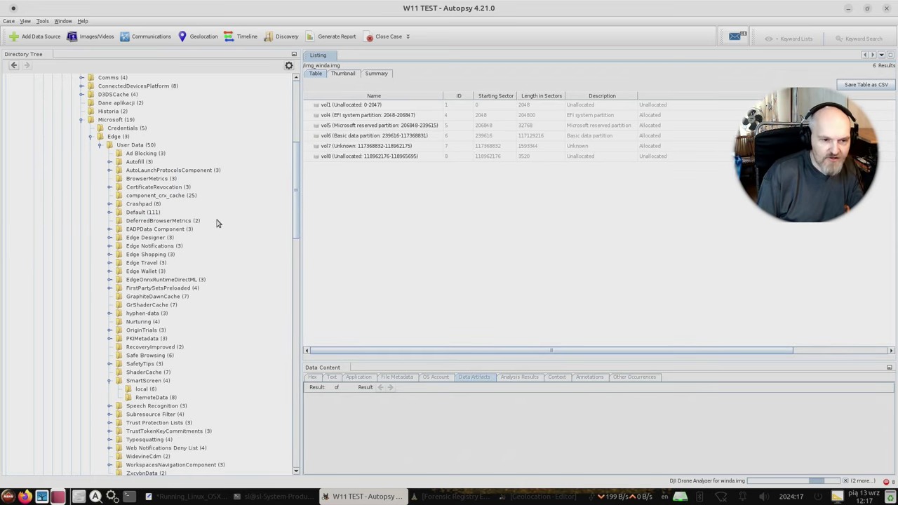
scroll(189, 232, "down", 14)
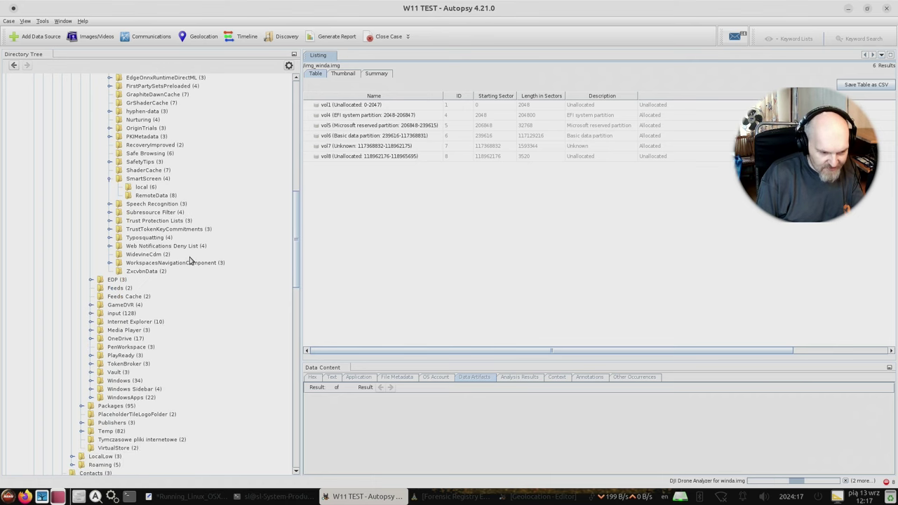
left_click_drag(297, 274, 304, 388)
scroll(224, 351, "up", 4)
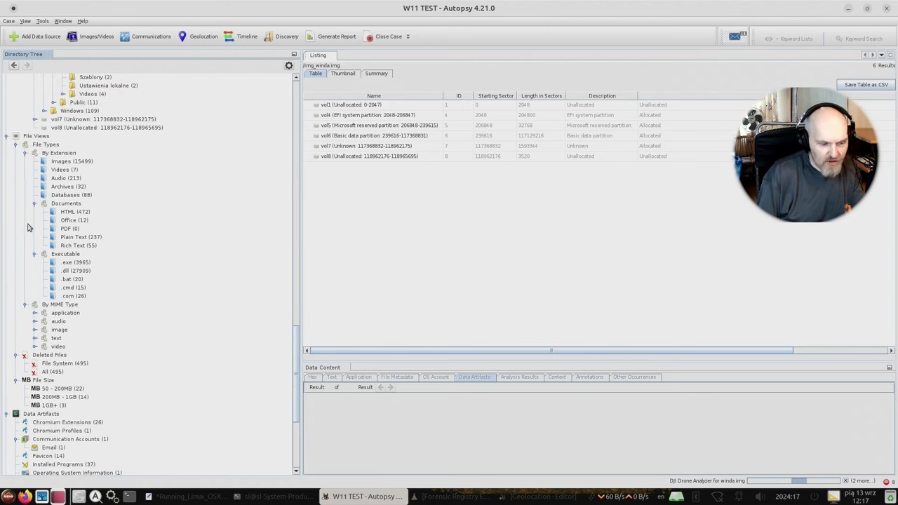
scroll(136, 280, "down", 10)
scroll(147, 294, "down", 2)
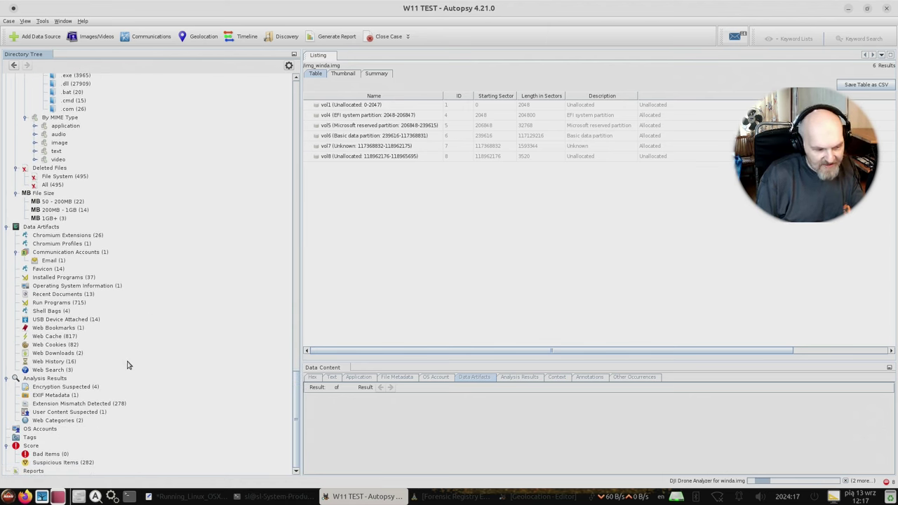
Step: List the USB devices attached to the imaged system and check the progress of the running analysis tasks
left_click(70, 319)
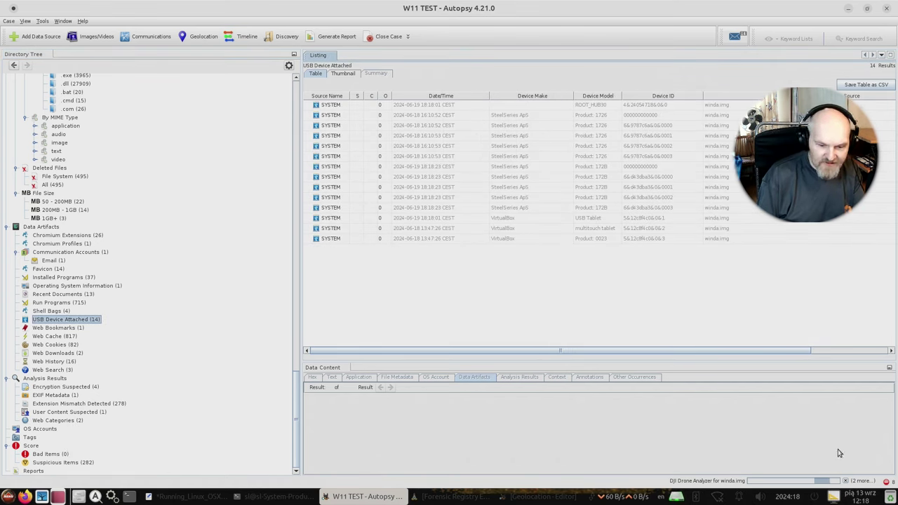
left_click(859, 481)
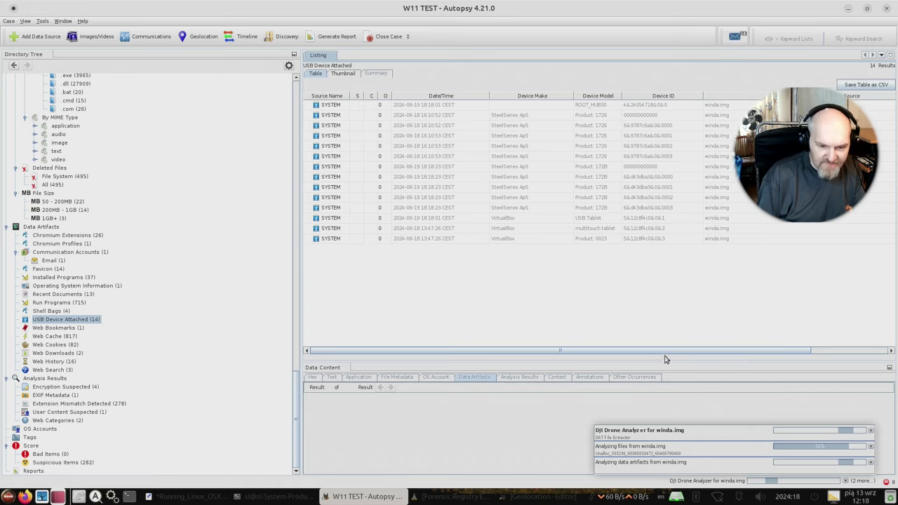
left_click(490, 308)
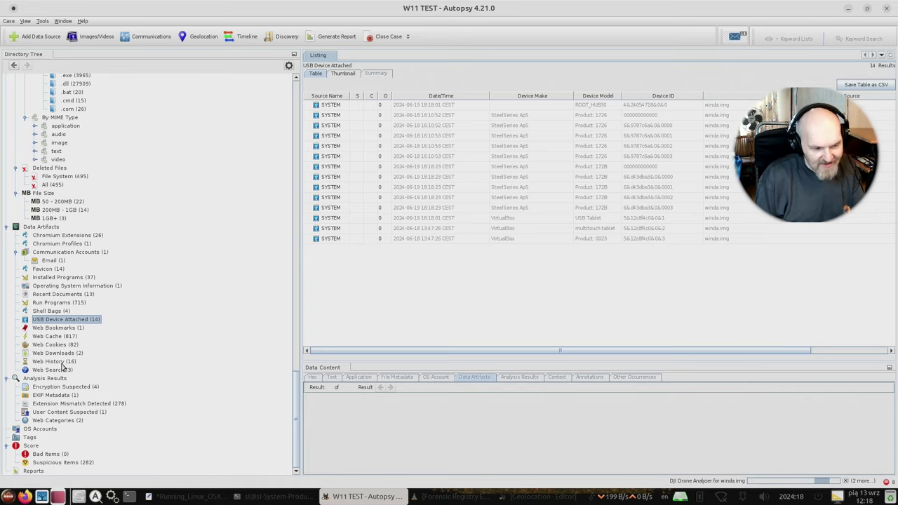
Step: Sort the attached USB devices by ascending date and time and select the multitouch tablet record
left_click(79, 321)
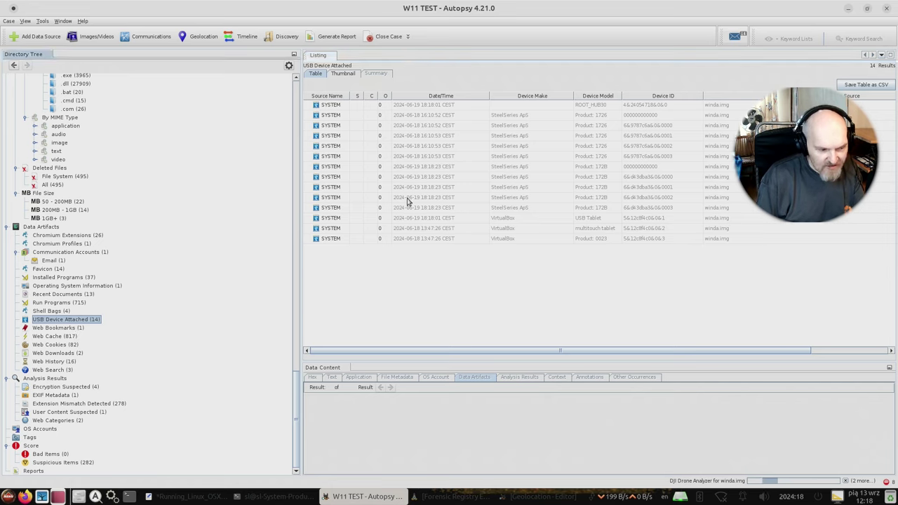
left_click(452, 97)
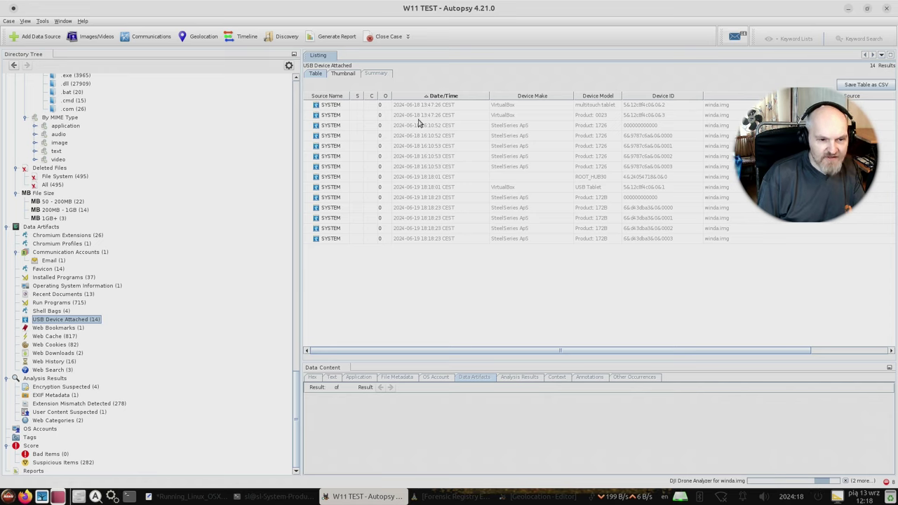
left_click(420, 106)
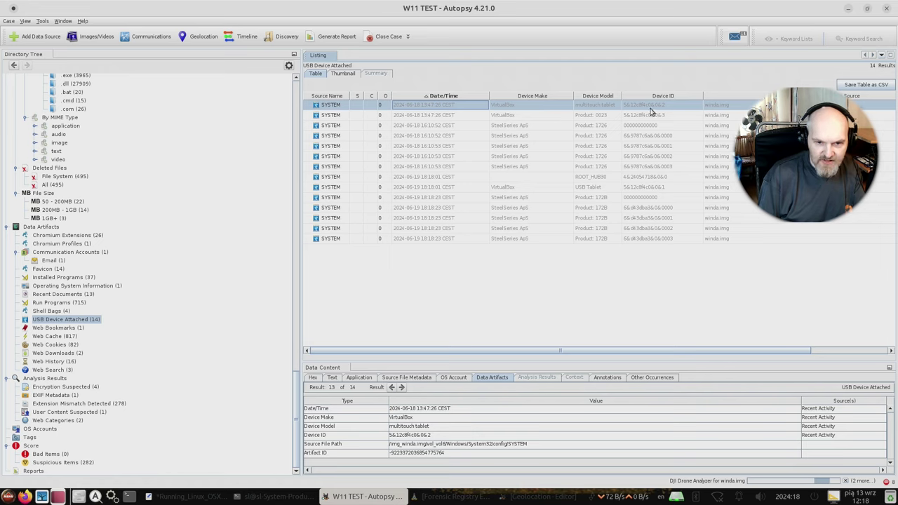
Step: Examine the multitouch tablet record's hex, text, source file metadata, OS account and data artifact details
left_click(313, 377)
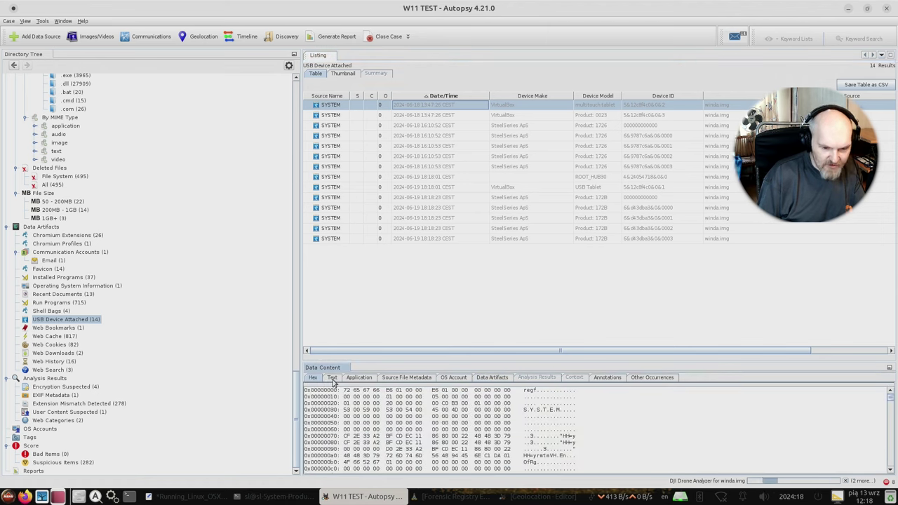
left_click(332, 379)
left_click(404, 378)
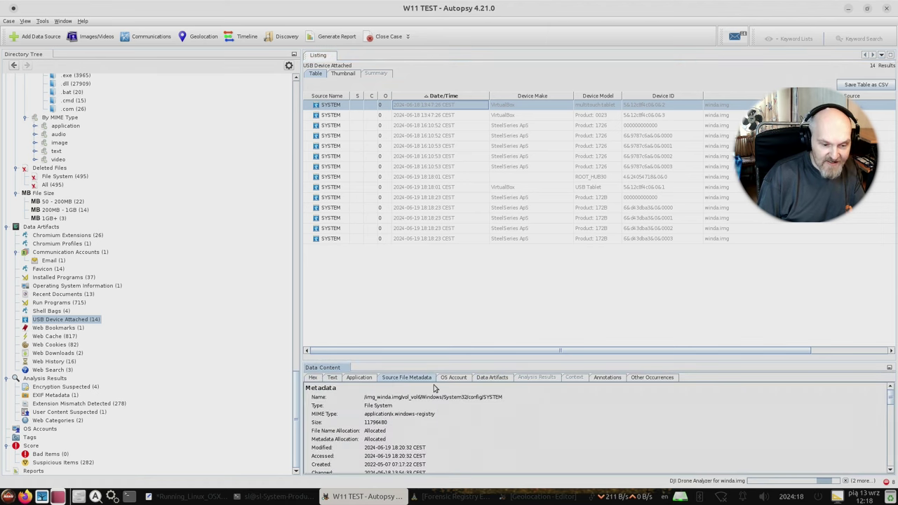
left_click(454, 379)
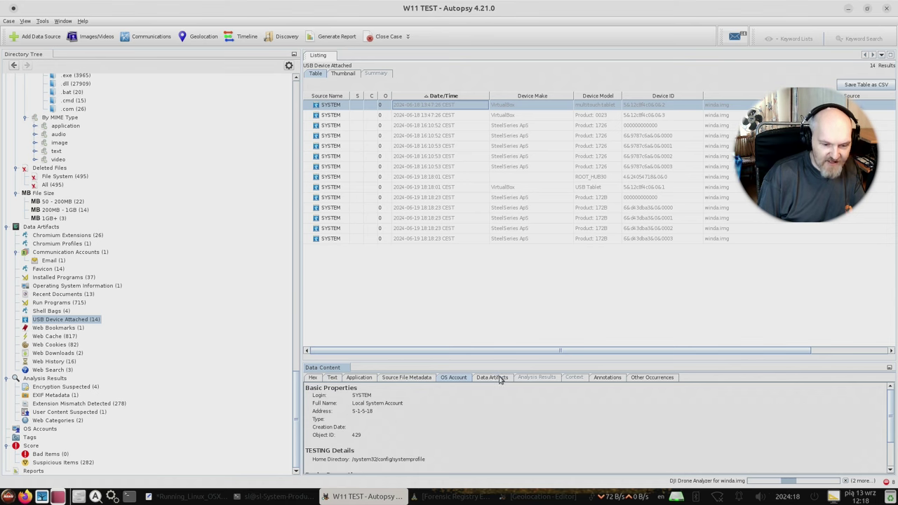
left_click(499, 379)
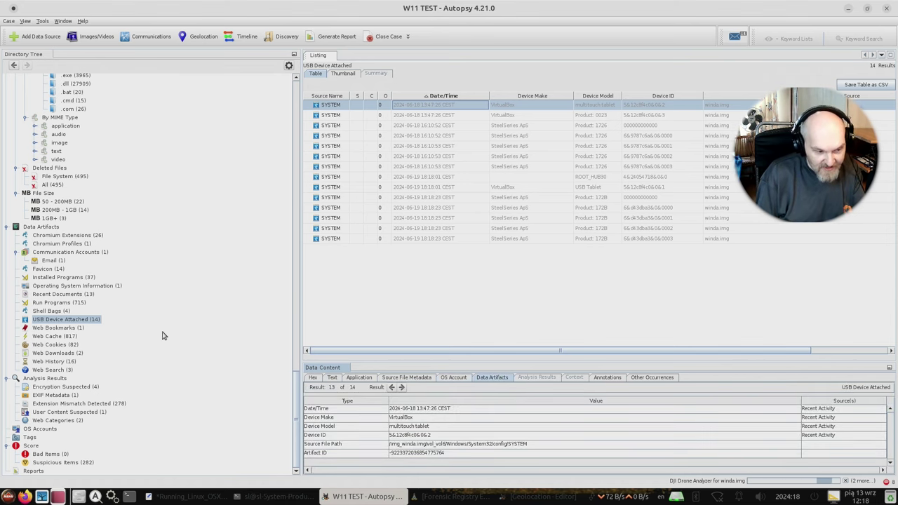
Step: List the Chromium extensions found in the image and browse back up the tree through the file views to the Edge user data folders
left_click(107, 270)
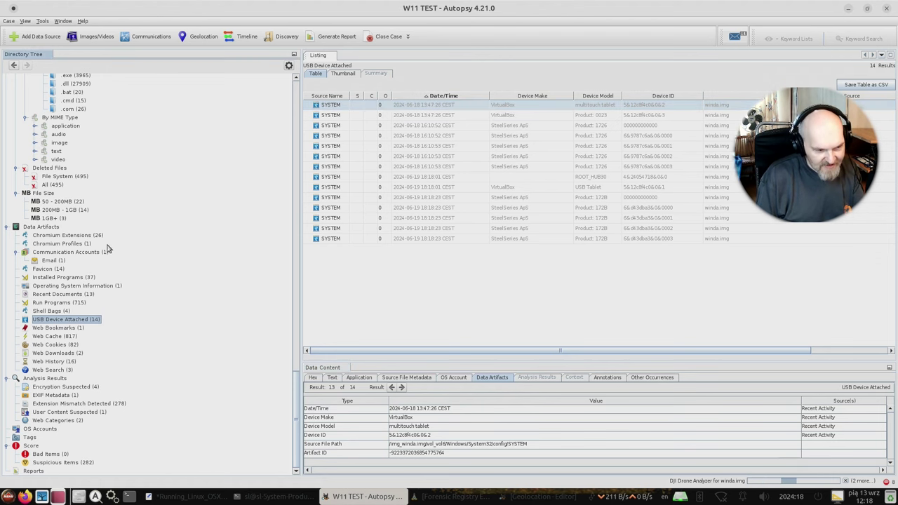
left_click(92, 237)
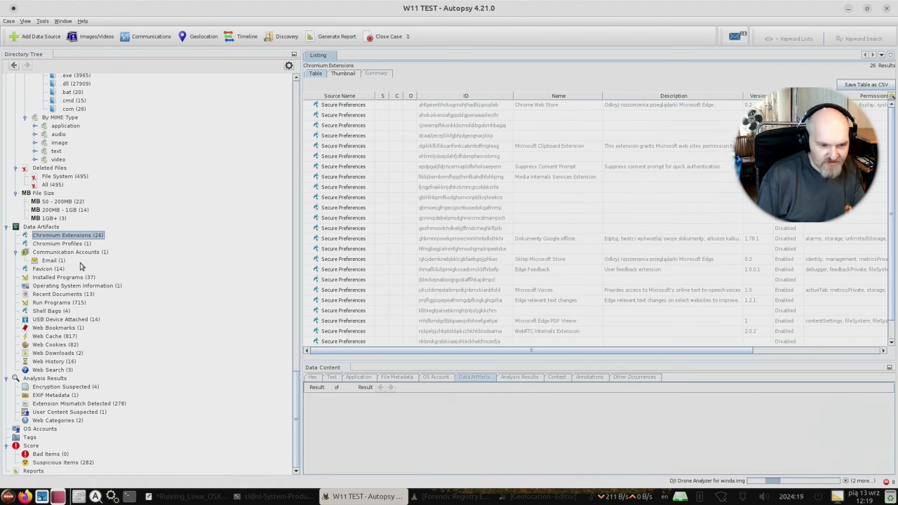
scroll(91, 262, "up", 20)
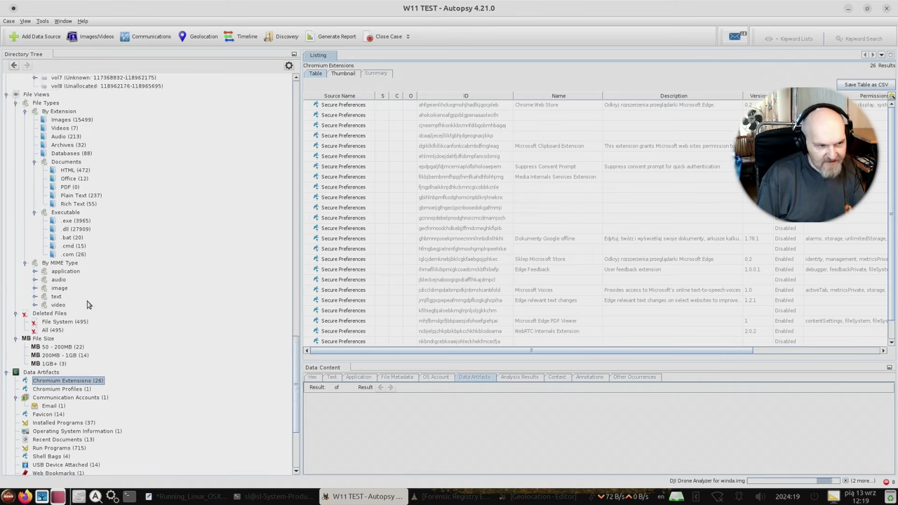
scroll(96, 302, "up", 9)
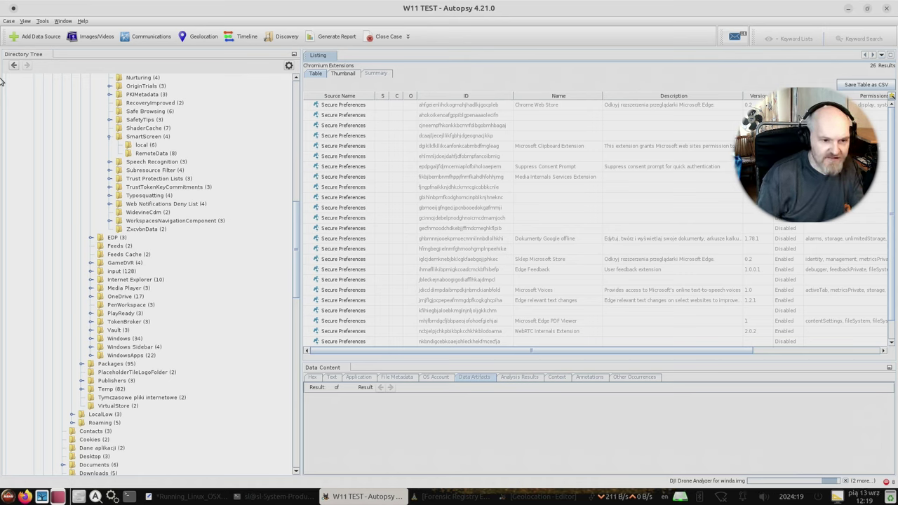
scroll(214, 202, "up", 11)
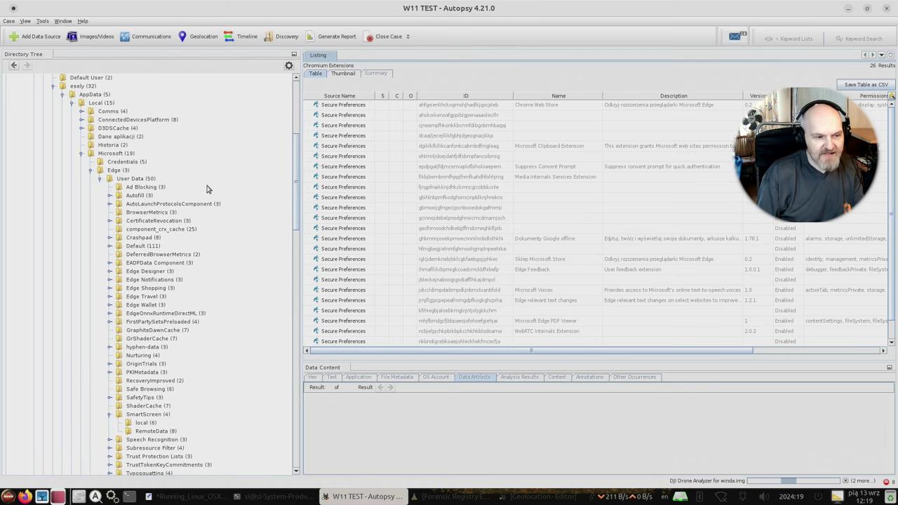
scroll(204, 186, "up", 6)
scroll(157, 202, "up", 3)
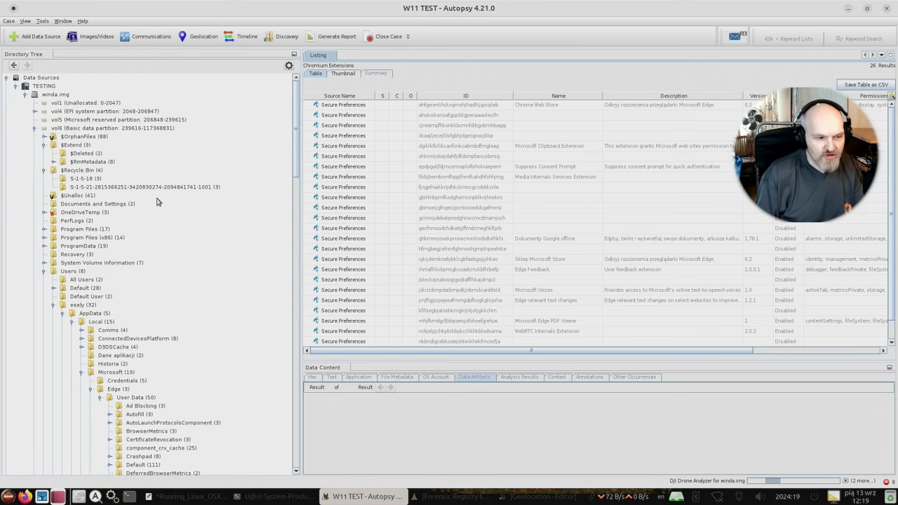
scroll(143, 186, "down", 5)
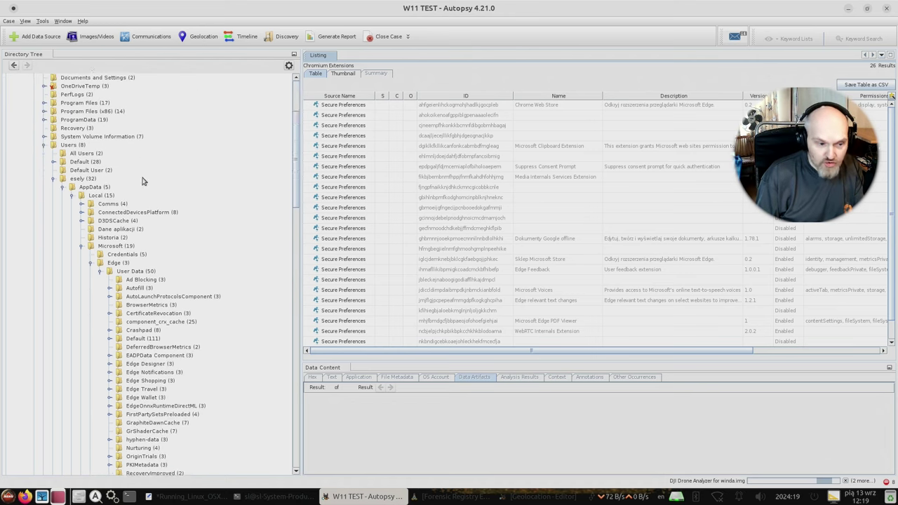
scroll(141, 181, "down", 1)
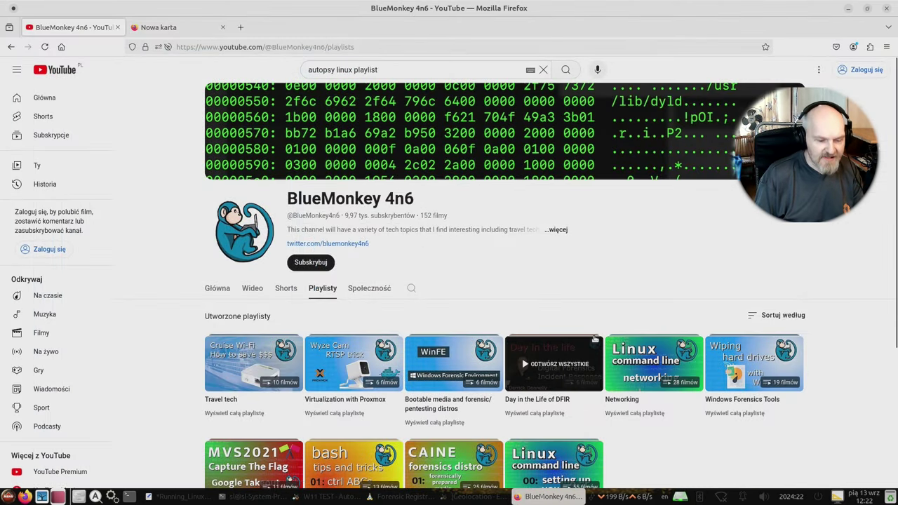
Step: In Firefox, open the CAINE forensics tutorials playlist from the BlueMonkey 4n6 YouTube channel and pause its first video
scroll(554, 365, "down", 3)
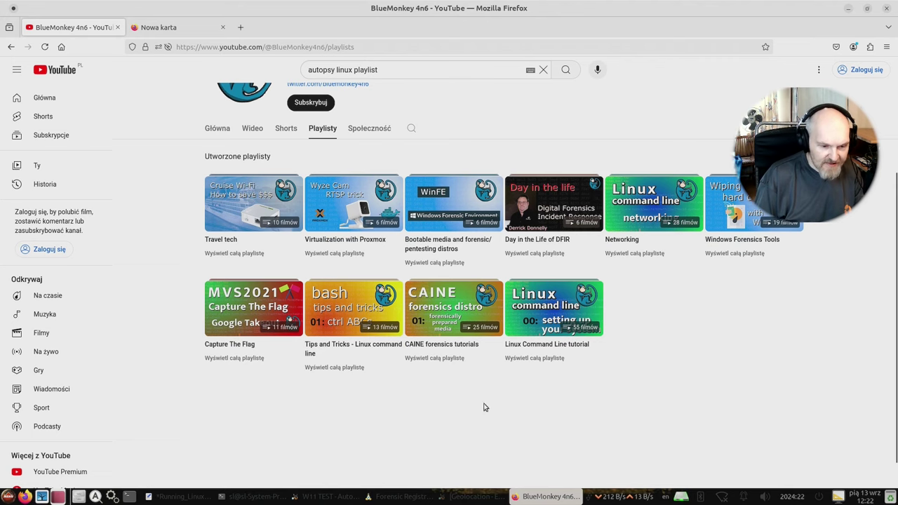
mouse_move(347, 324)
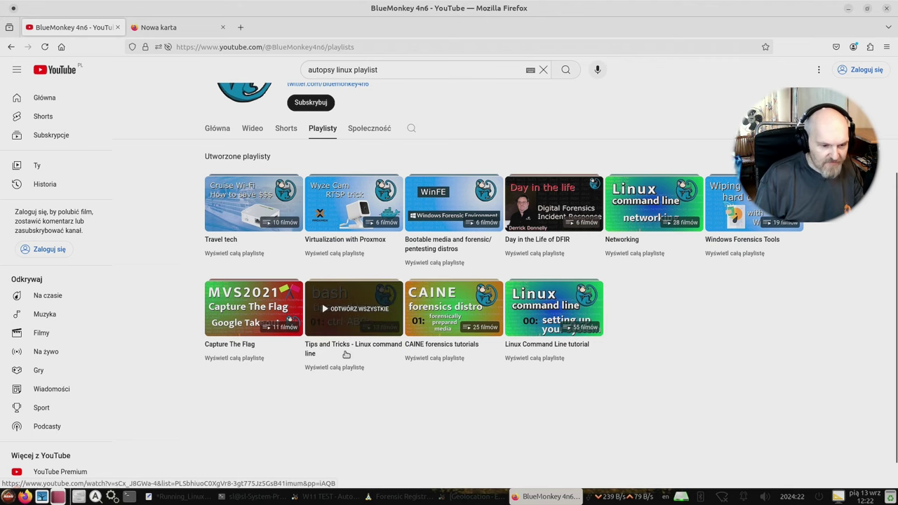
mouse_move(465, 327)
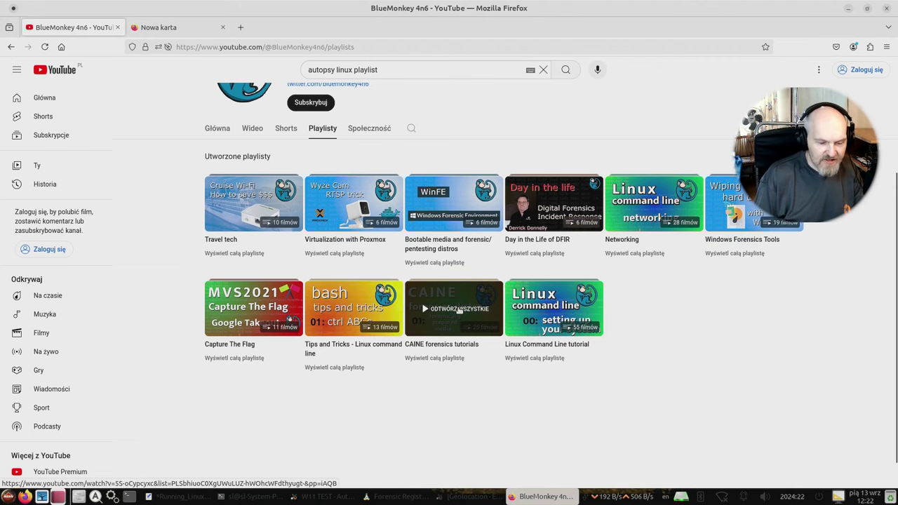
left_click(459, 311)
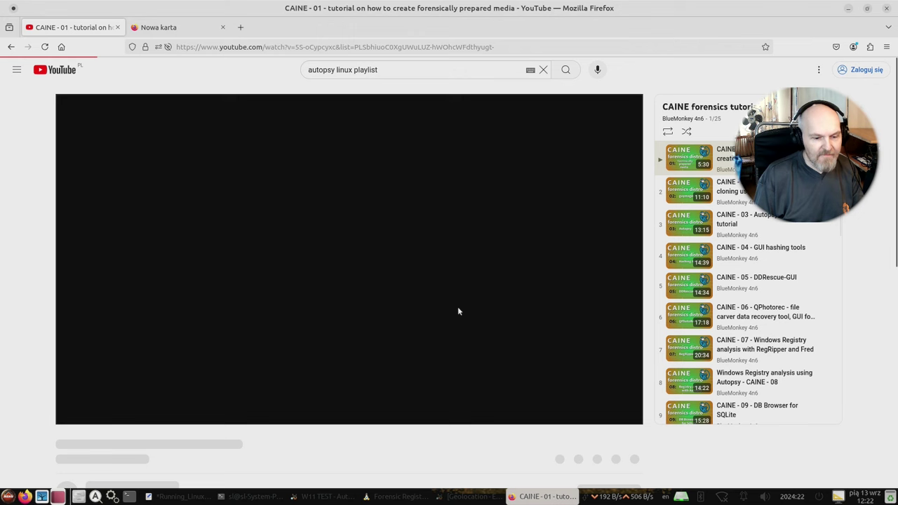
left_click(252, 316)
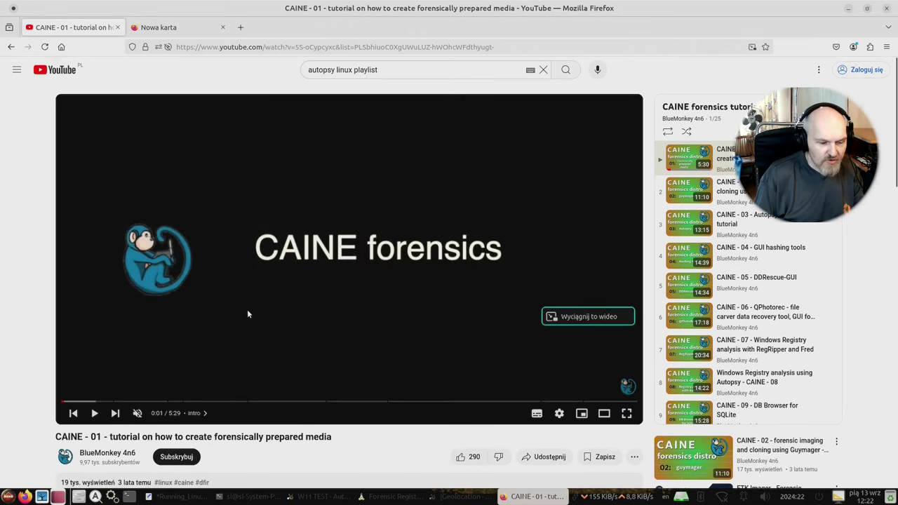
Step: Look over the playlist and open the CAINE - 03 - Autopsy basics tutorial video
scroll(246, 314, "down", 1)
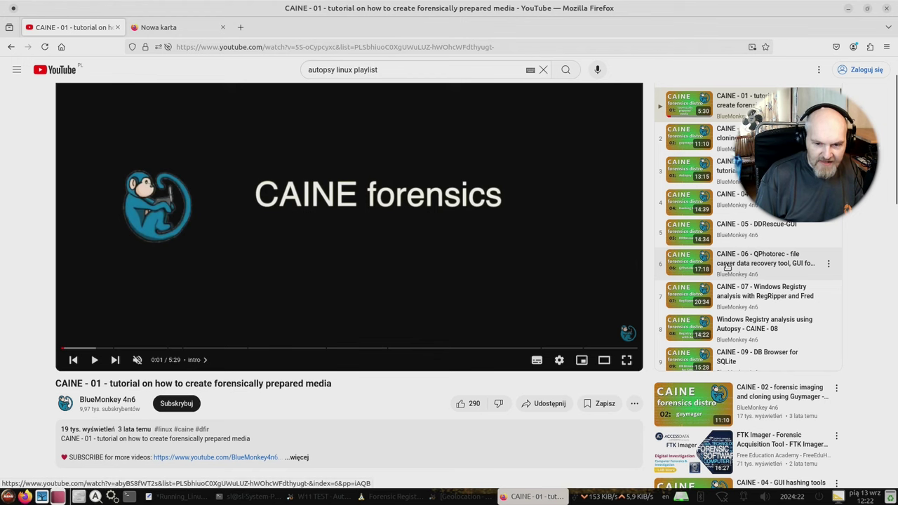
scroll(717, 218, "up", 1)
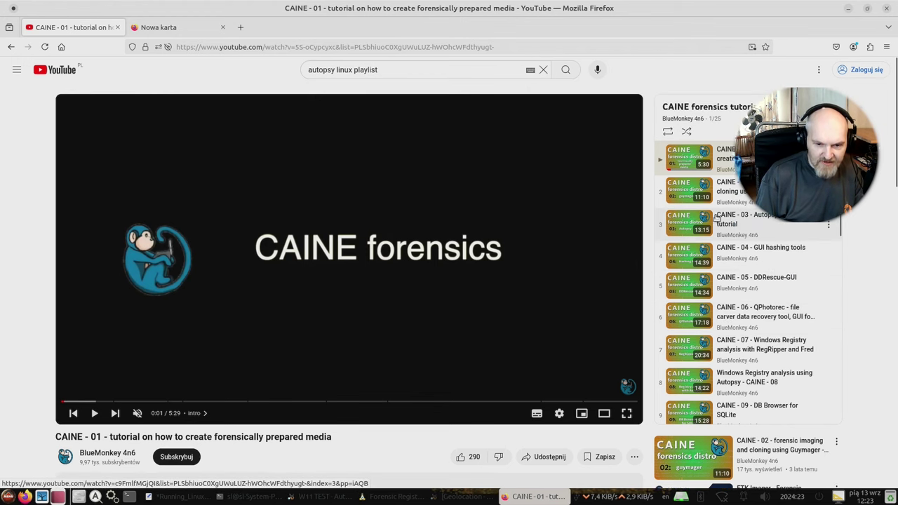
left_click(679, 221)
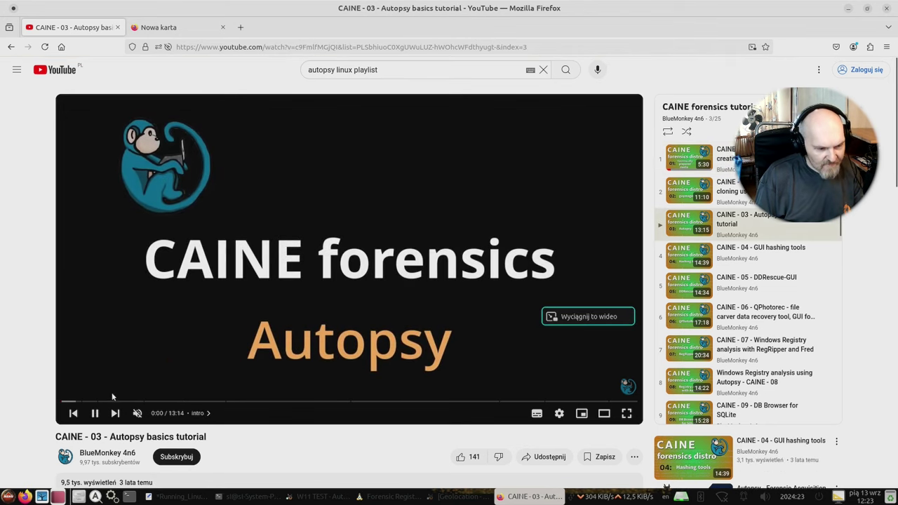
Step: Skip ahead through the Autopsy basics video's case creation, ingest modules, user interface overview, and manual analysis and tagging chapters
left_click(131, 399)
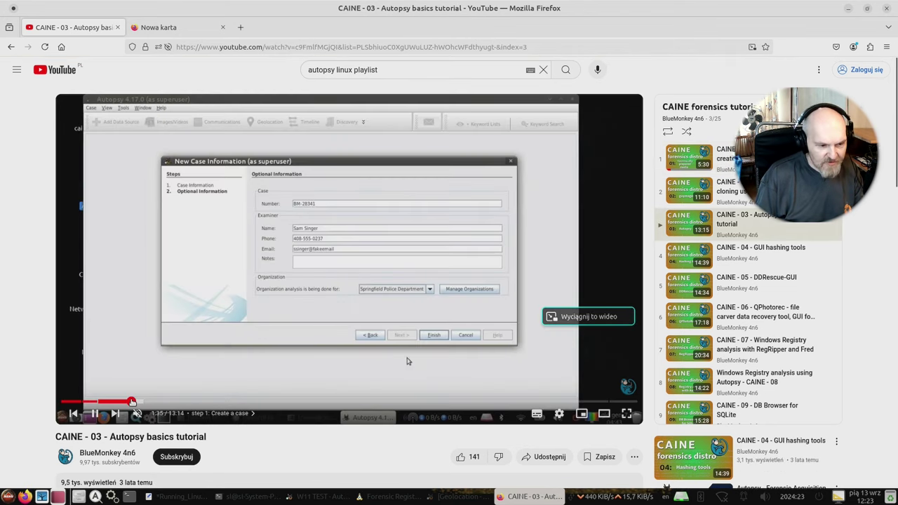
left_click(244, 398)
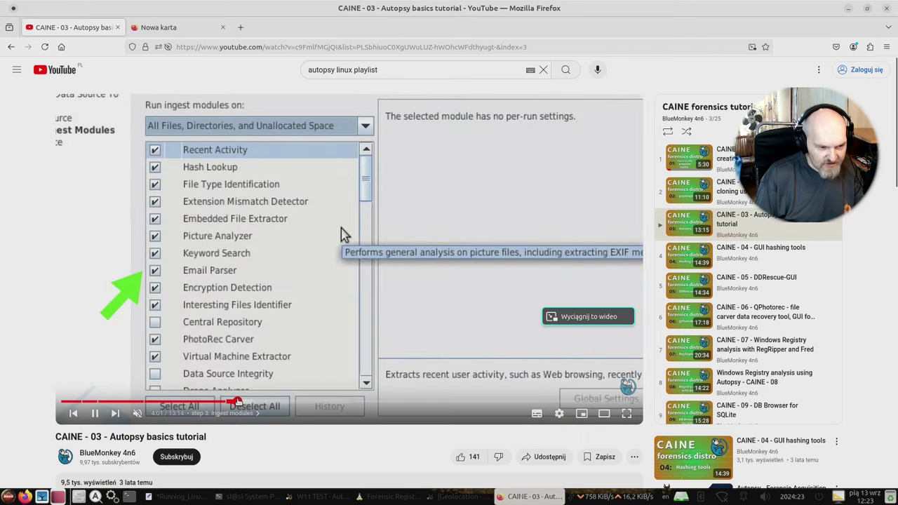
left_click(356, 401)
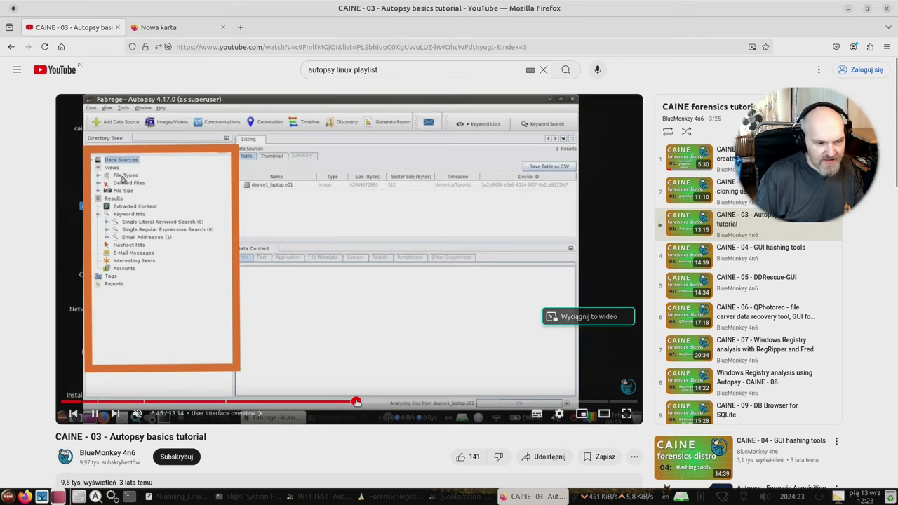
left_click(435, 402)
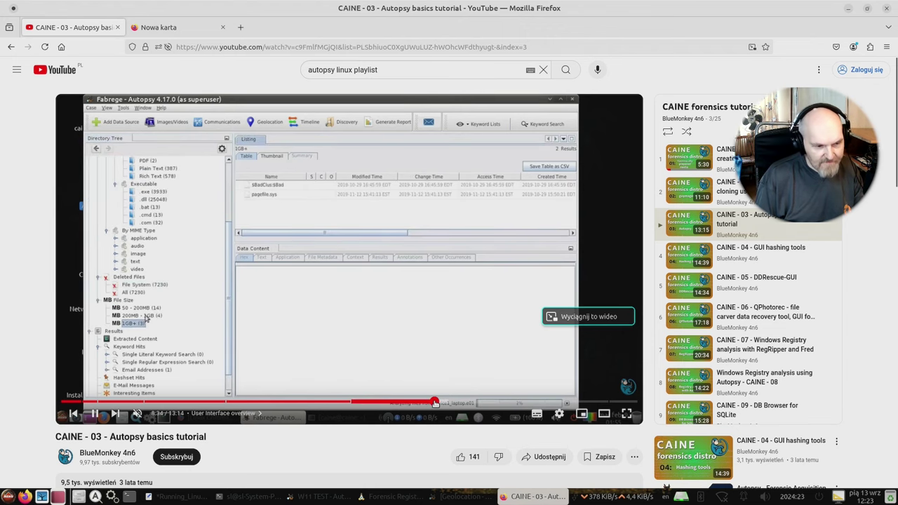
scroll(440, 362, "down", 3)
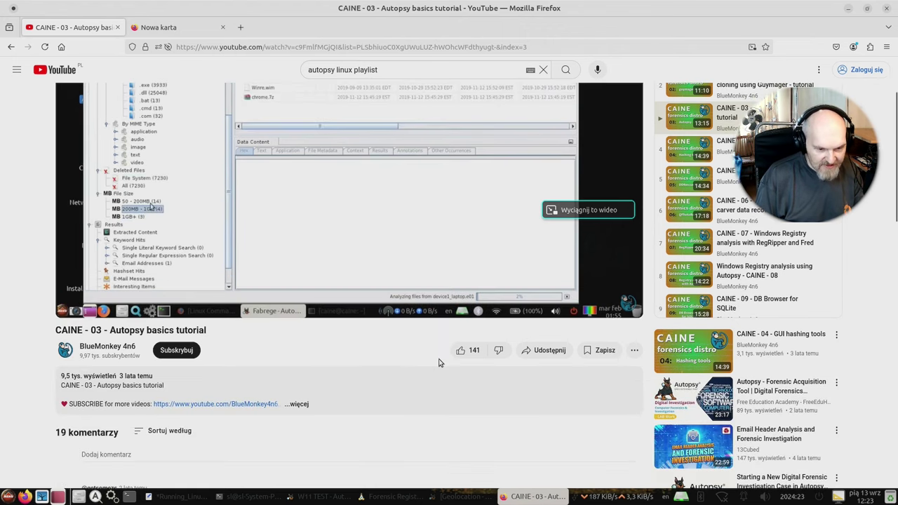
left_click(515, 296)
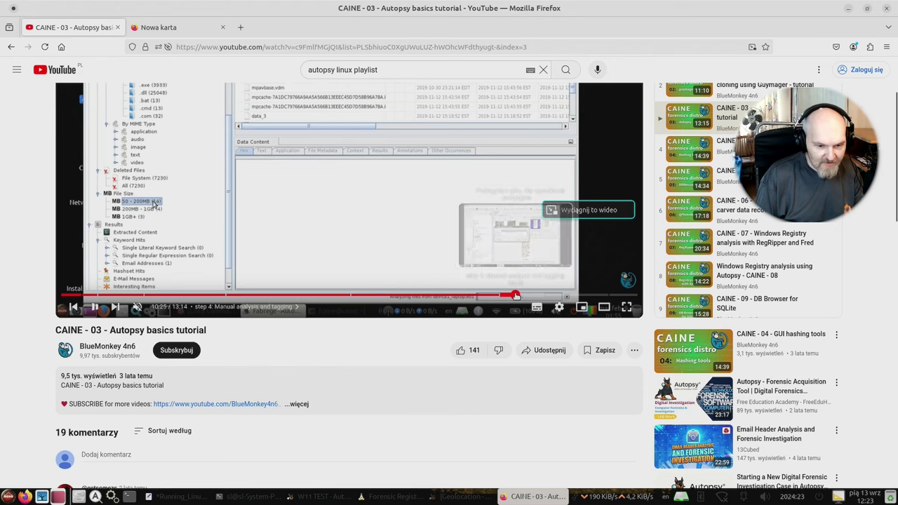
Step: Read the comments under the Autopsy basics video and look through the other tutorials in the CAINE playlist
scroll(299, 257, "down", 8)
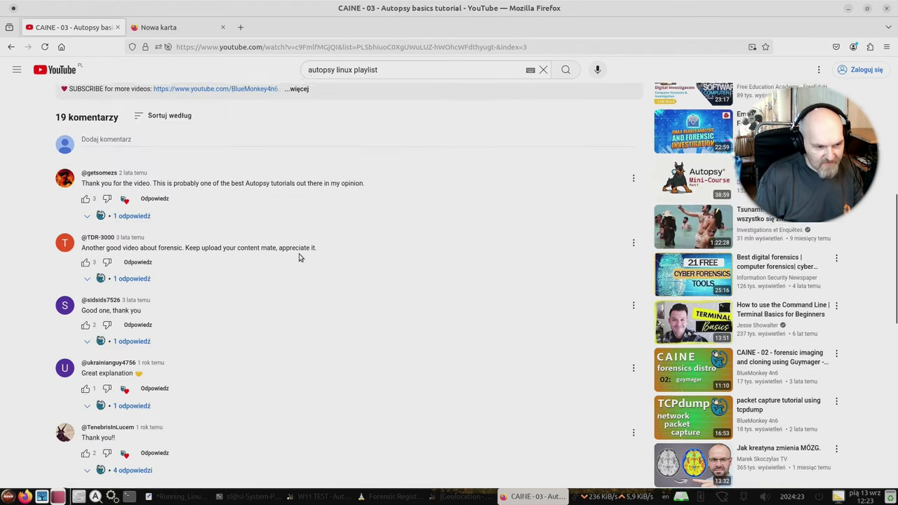
scroll(299, 257, "up", 10)
scroll(290, 249, "down", 1)
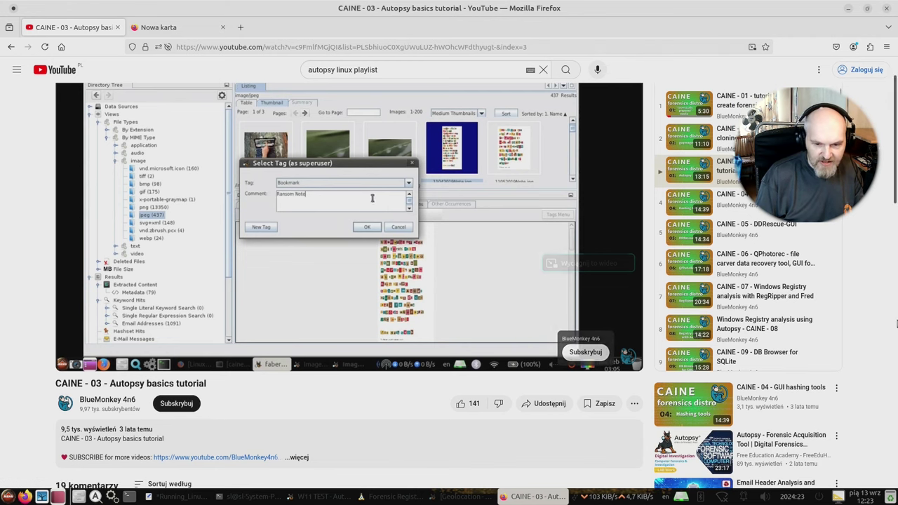
scroll(744, 281, "down", 5)
scroll(745, 284, "down", 4)
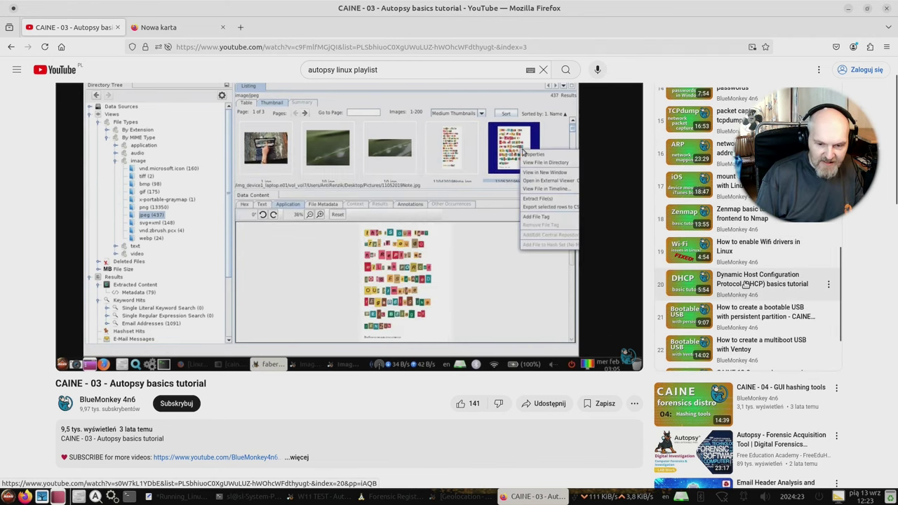
scroll(745, 288, "up", 5)
scroll(745, 287, "up", 5)
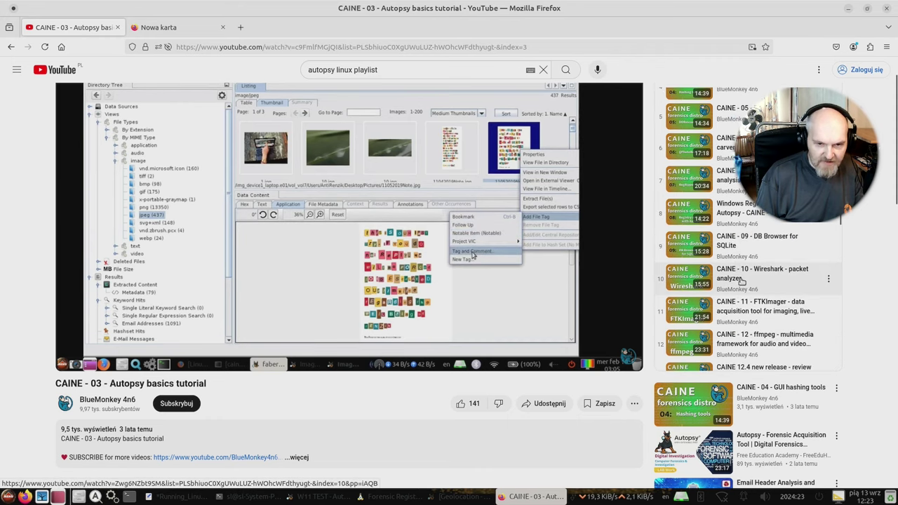
Step: Close the browser window, shift the Forensic Registry EDitor window aside and exit that editor
left_click(885, 9)
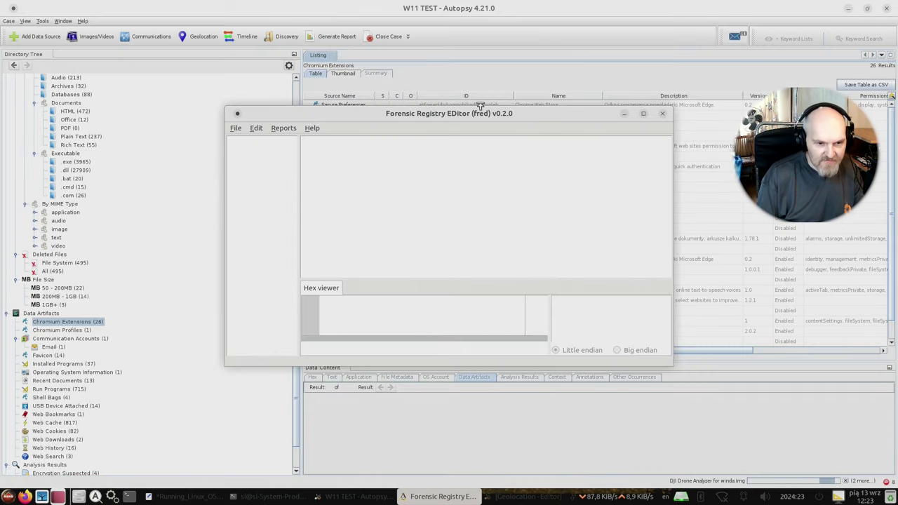
left_click_drag(460, 119, 422, 121)
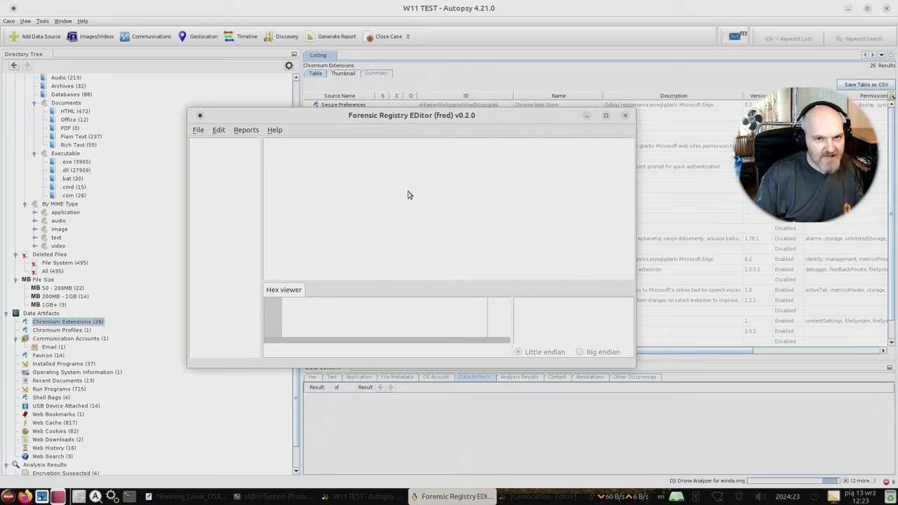
left_click(198, 129)
left_click(218, 190)
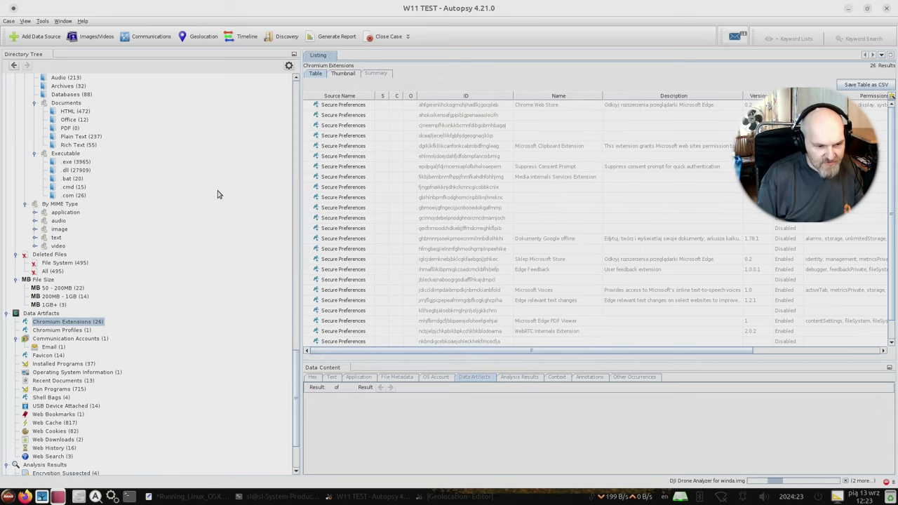
Step: List the email communication accounts in Autopsy's data artifacts and open the SAM source file in its Windows/System32/config folder
scroll(196, 228, "down", 3)
scroll(147, 242, "up", 20)
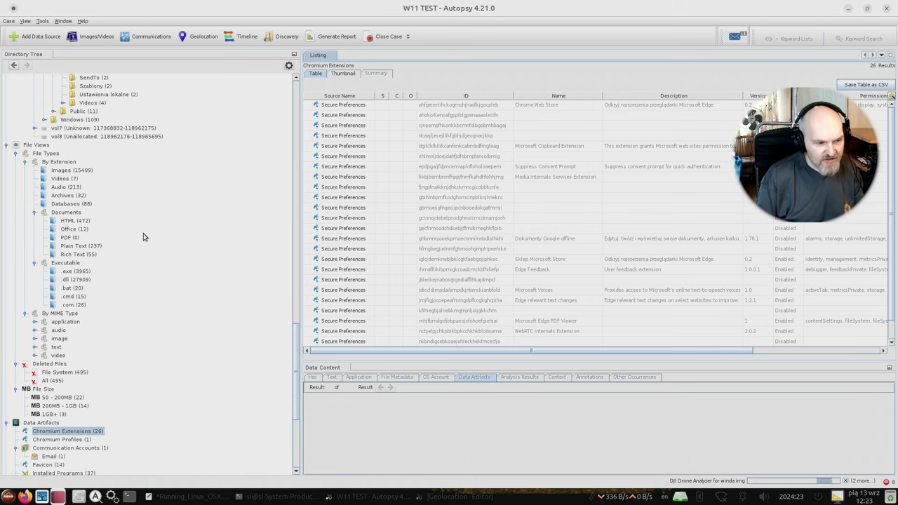
scroll(134, 228, "up", 15)
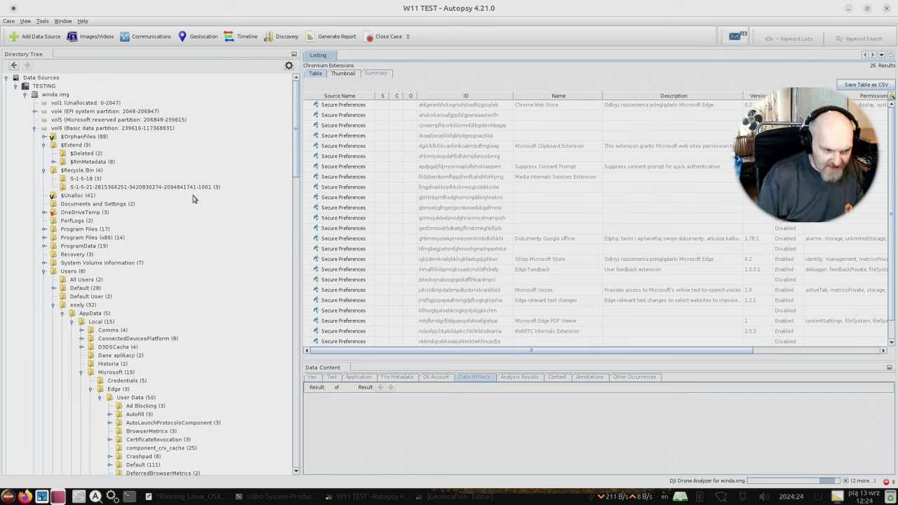
scroll(136, 196, "down", 20)
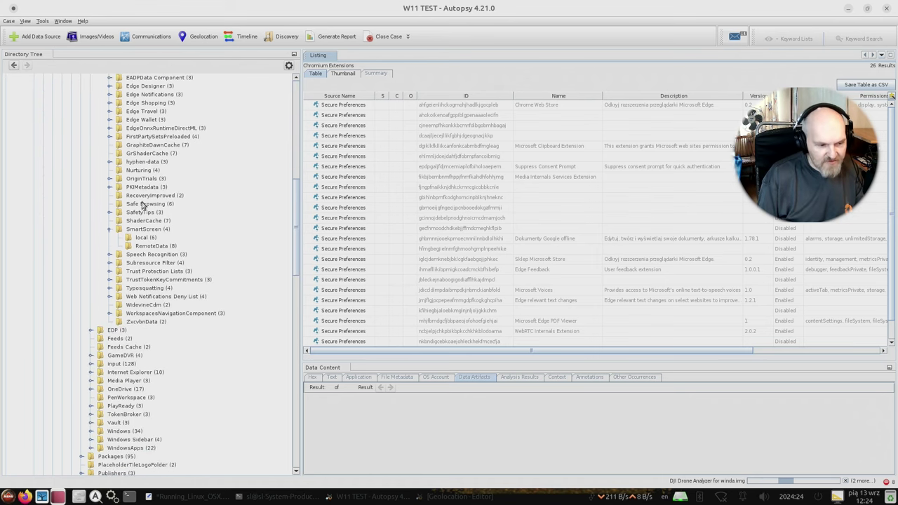
scroll(148, 202, "down", 15)
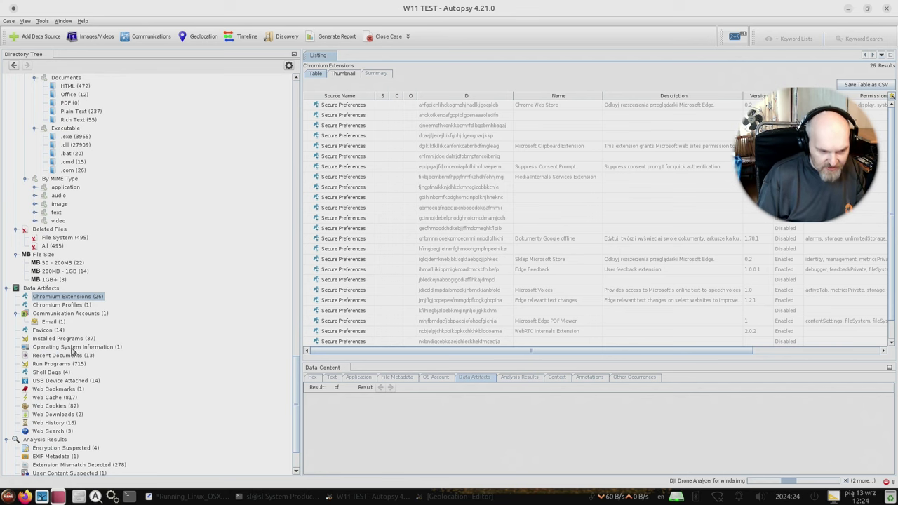
left_click(52, 321)
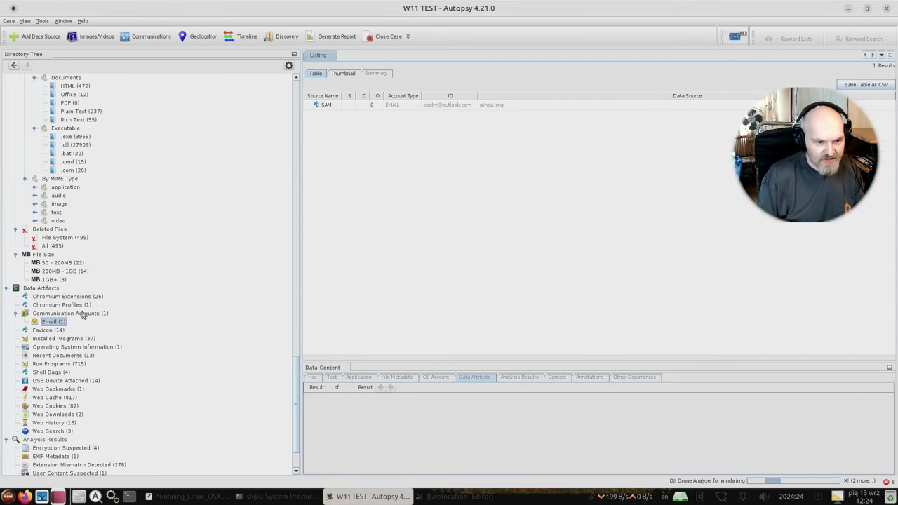
double_click(334, 107)
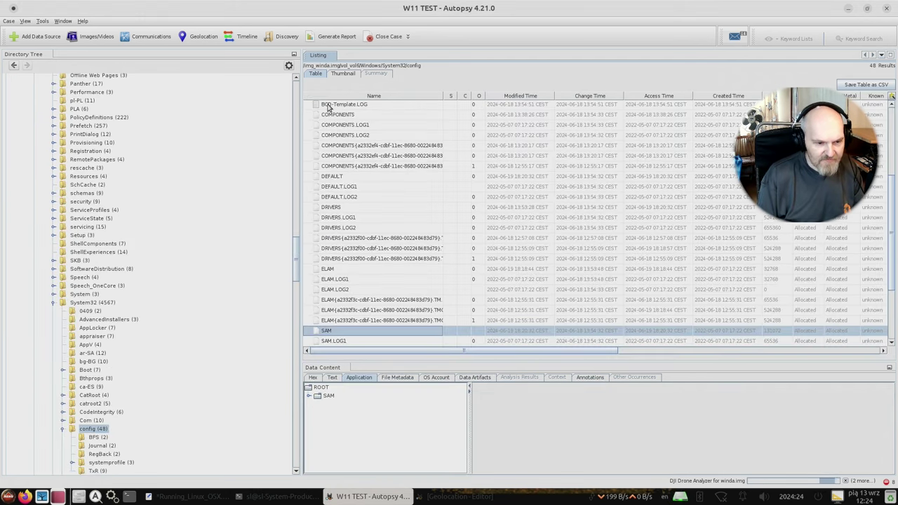
Step: Look through the files in the config folder and the surrounding Windows folders, browsing back up to the winda.img data source
scroll(403, 280, "down", 3)
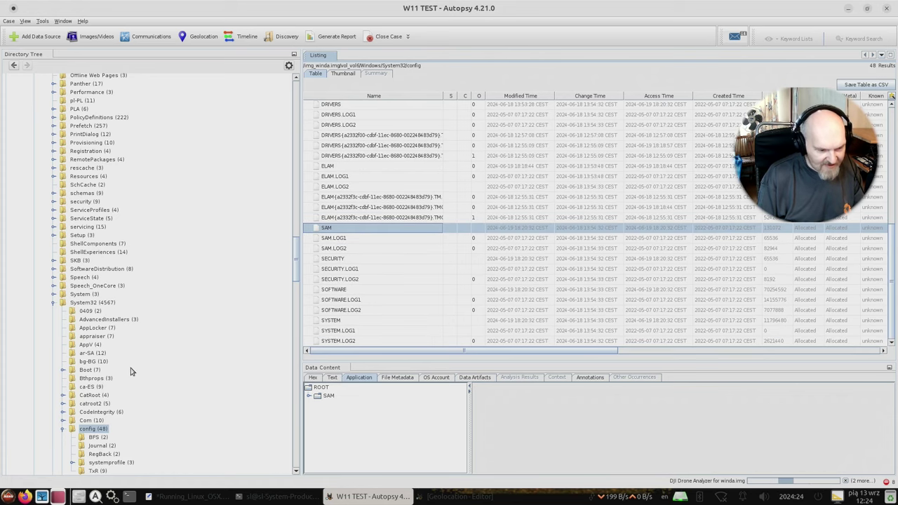
scroll(133, 373, "down", 6)
scroll(501, 277, "up", 9)
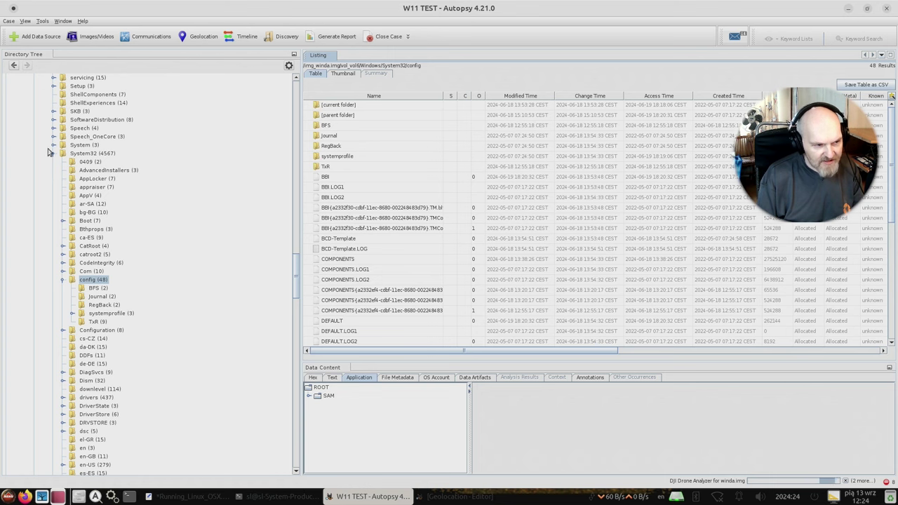
scroll(49, 152, "up", 20)
scroll(144, 136, "up", 3)
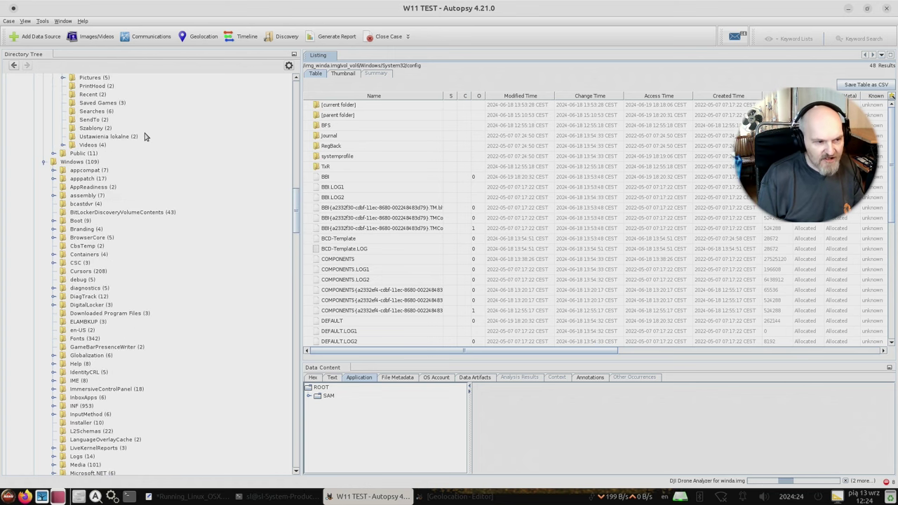
scroll(151, 135, "up", 20)
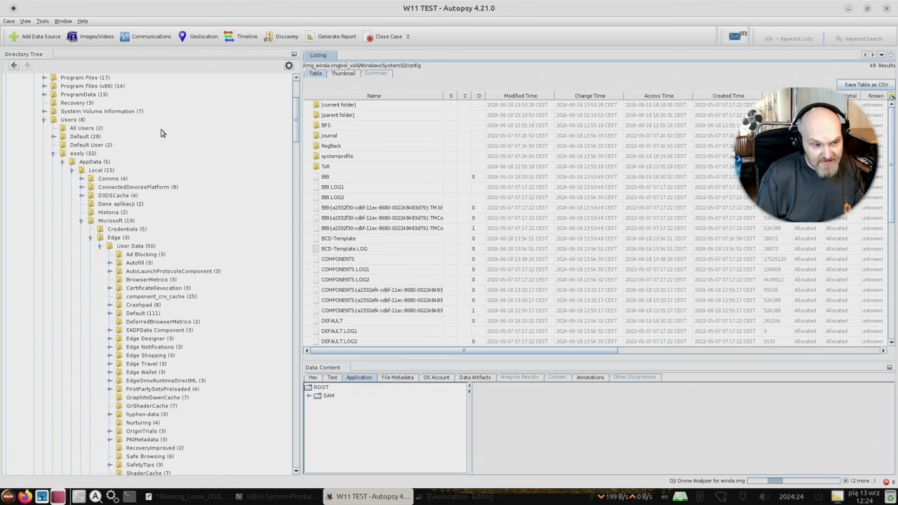
scroll(163, 133, "up", 6)
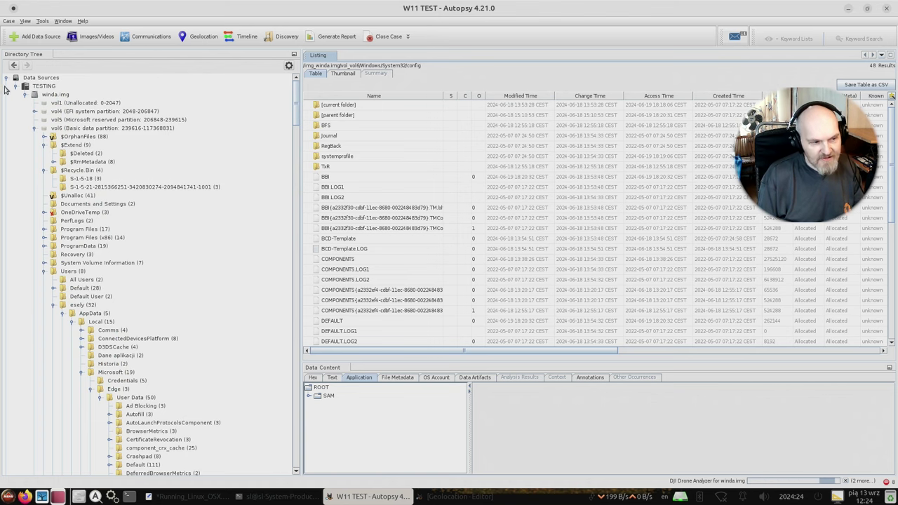
Step: Collapse the winda.img data source in the directory tree and list the Web Cache data artifacts
left_click(26, 97)
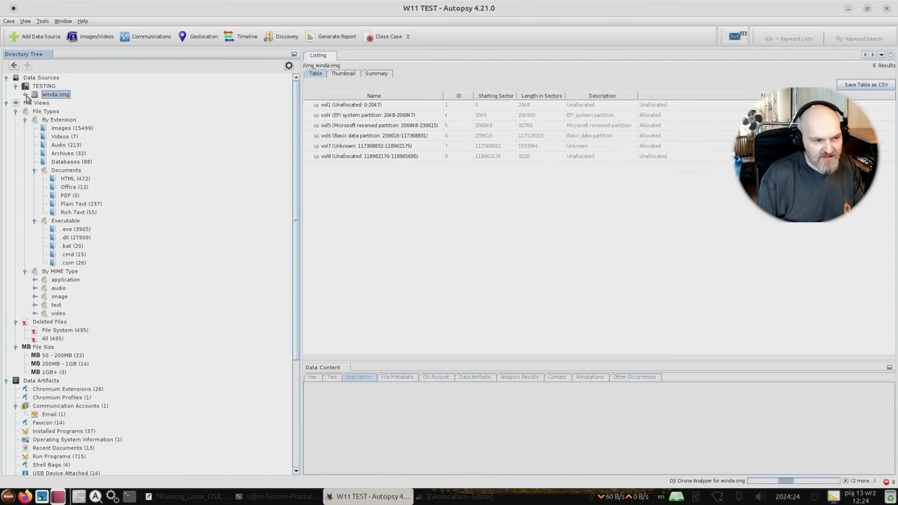
scroll(131, 297, "down", 6)
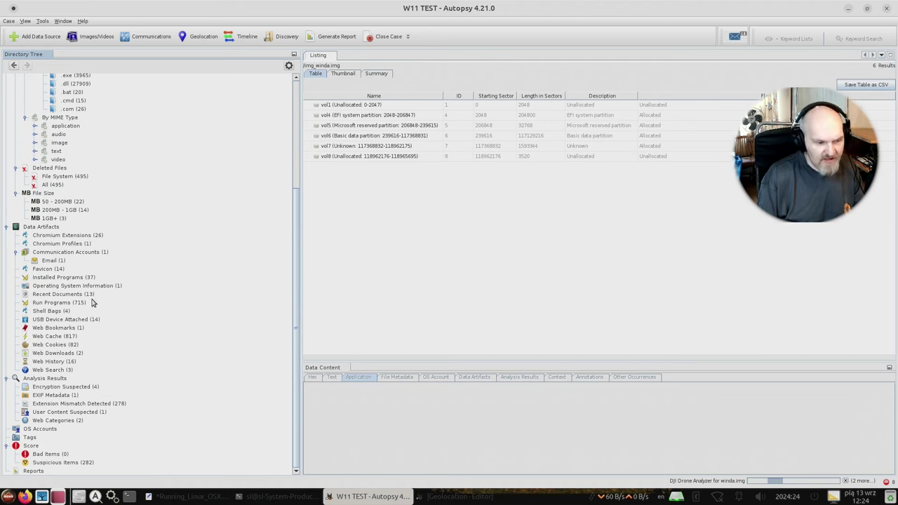
left_click(72, 336)
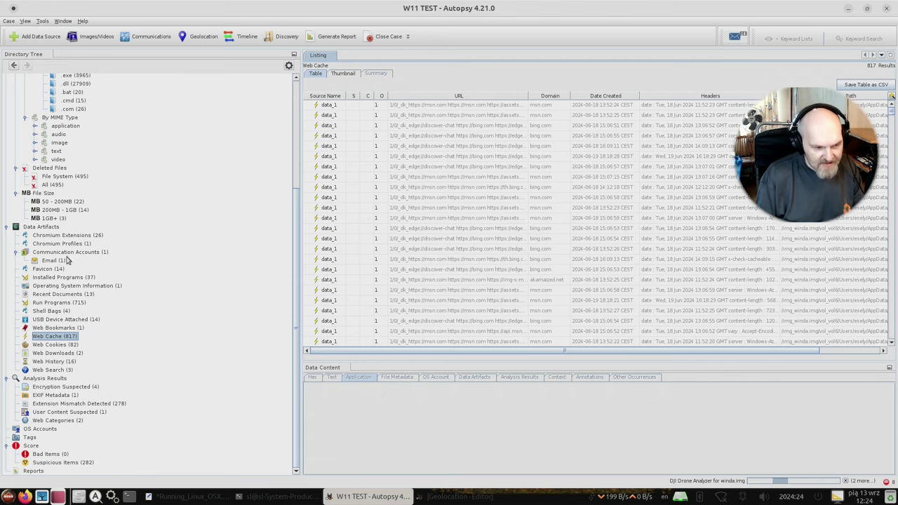
Step: List the Run Programs artifacts and look through the prefetch entries and the remaining directory tree categories
left_click(81, 304)
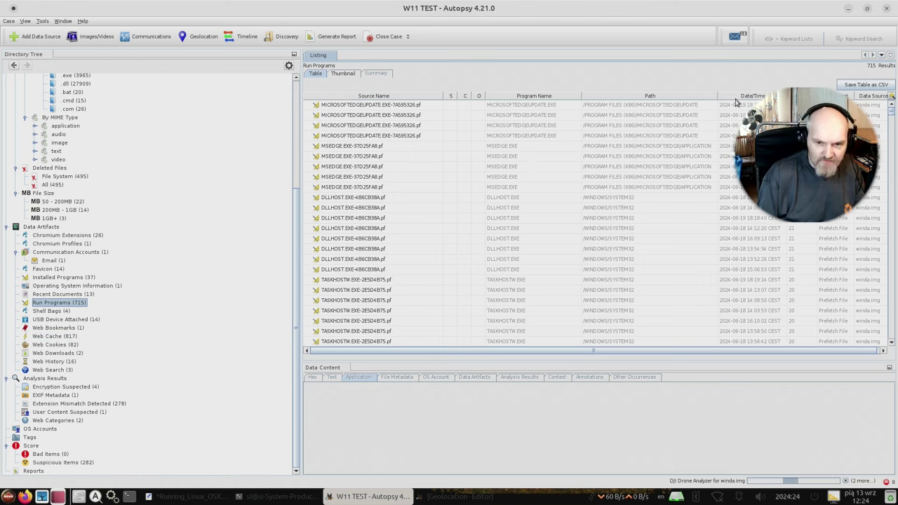
scroll(753, 285, "down", 10)
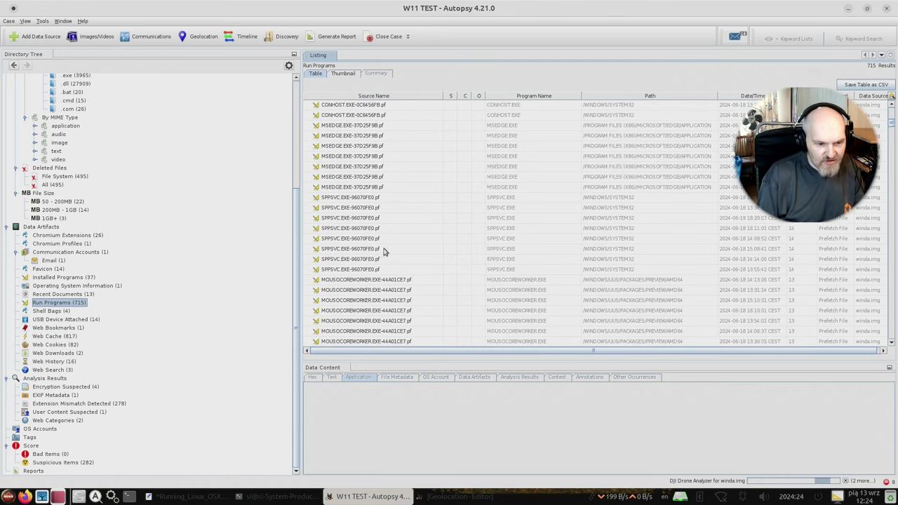
scroll(396, 270, "down", 10)
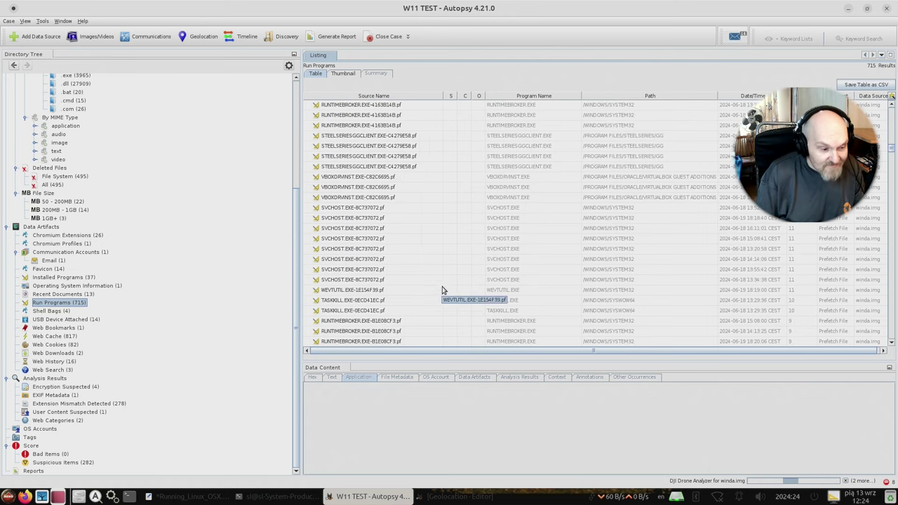
scroll(136, 253, "up", 5)
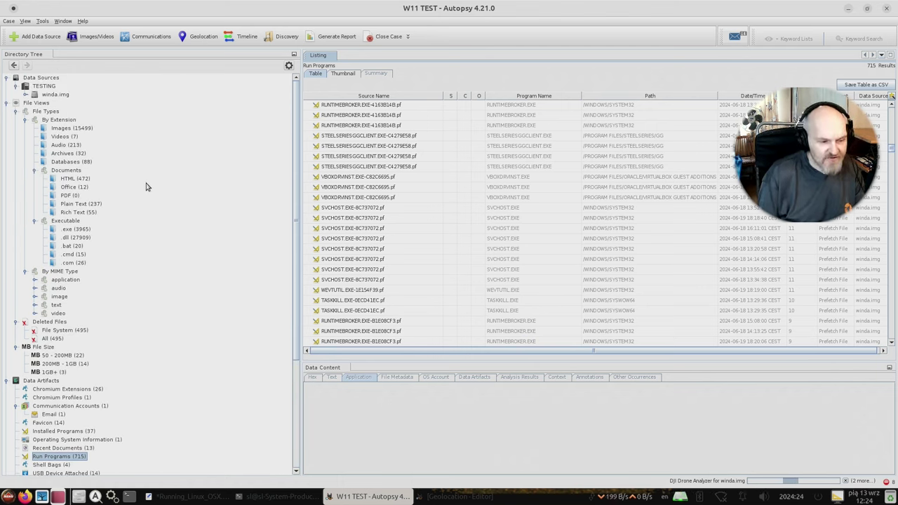
scroll(146, 187, "down", 6)
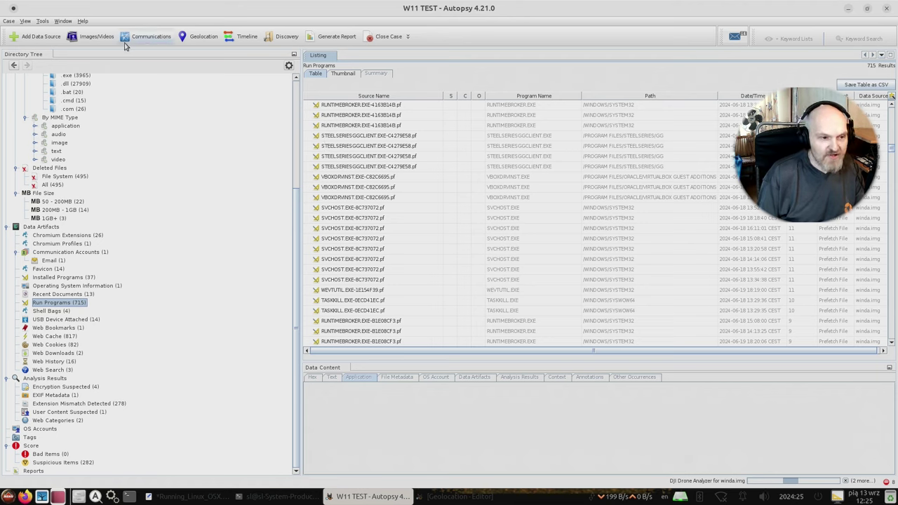
Step: Open the Timeline editor for the W11 TEST case
left_click(63, 20)
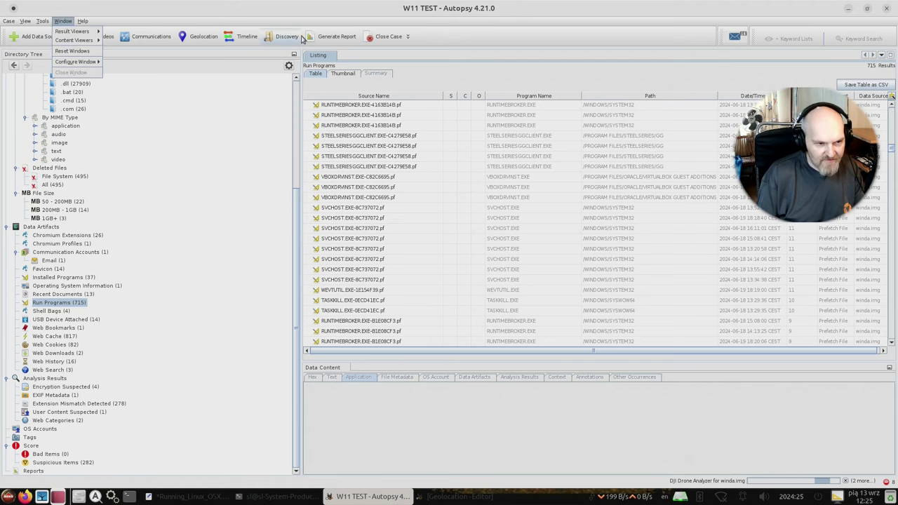
left_click(277, 4)
left_click(245, 37)
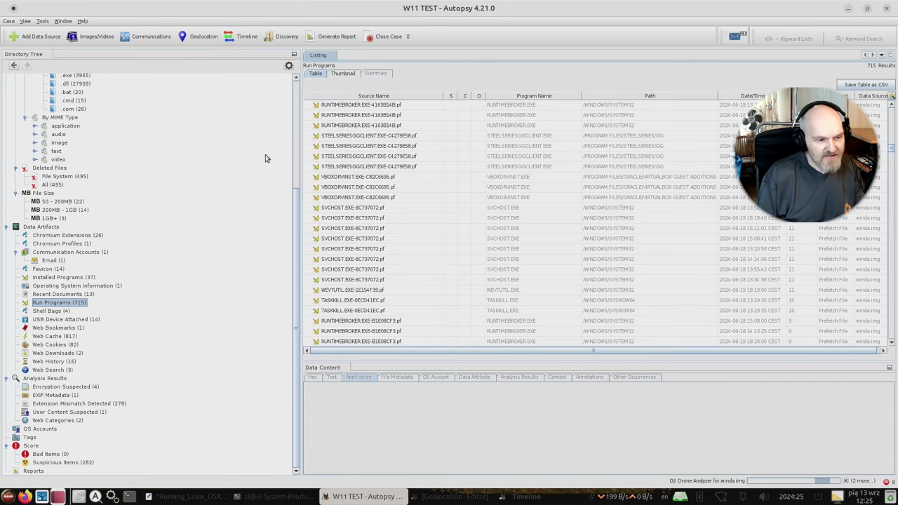
left_click(52, 261)
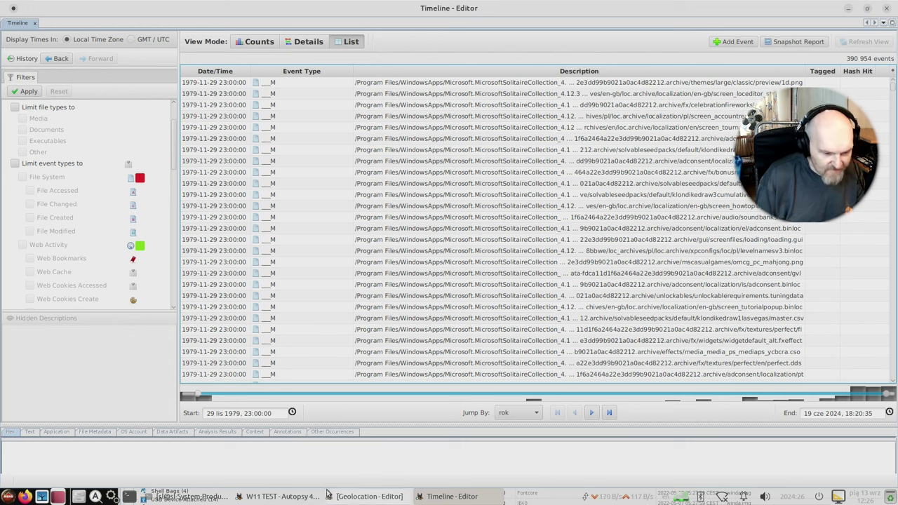
mouse_move(288, 499)
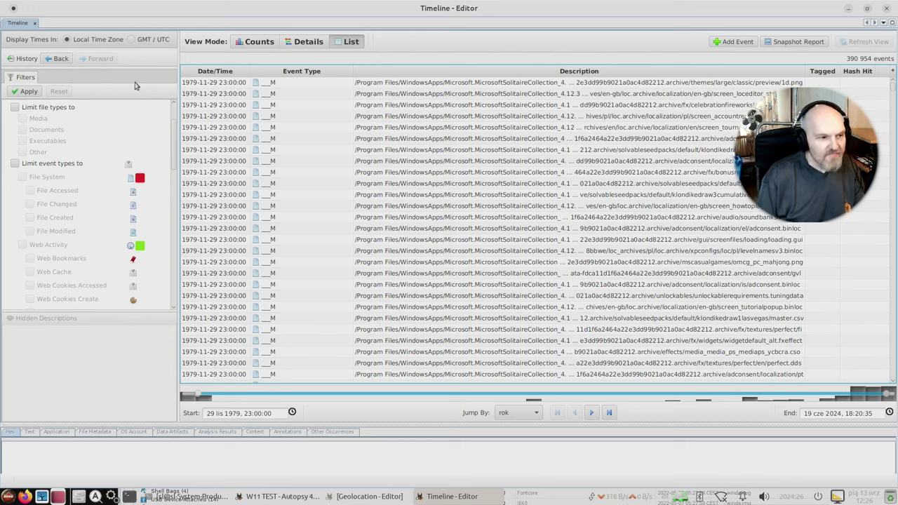
Step: Show the timeline as event counts, mark the 2014 to 2020 interval in the chart and clear that selection
left_click(259, 42)
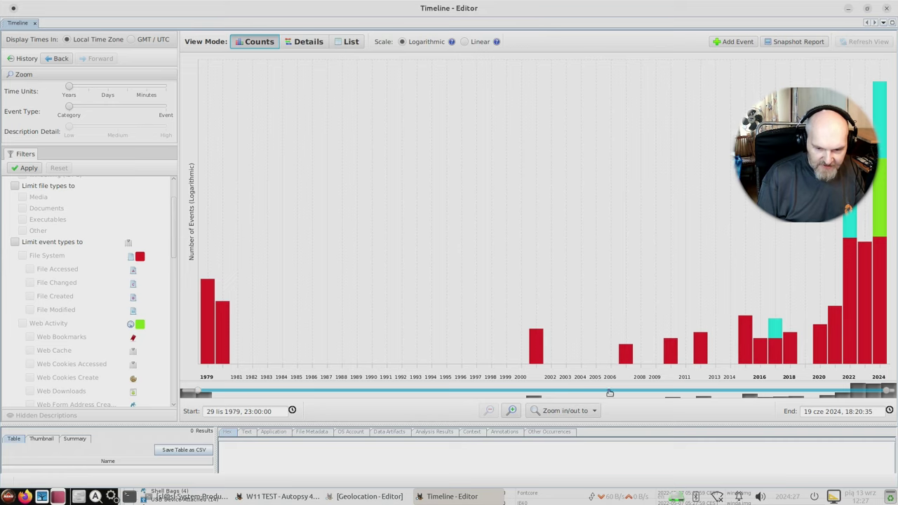
left_click_drag(766, 325, 729, 326)
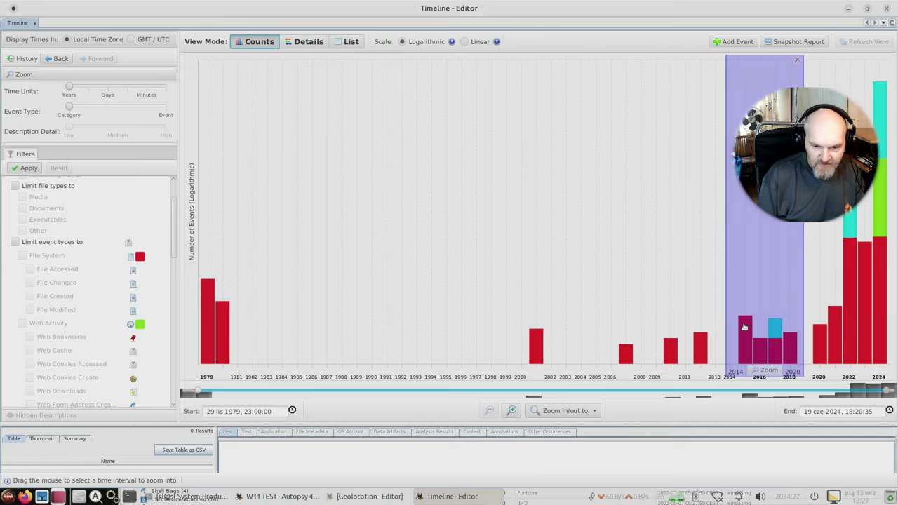
left_click(746, 327)
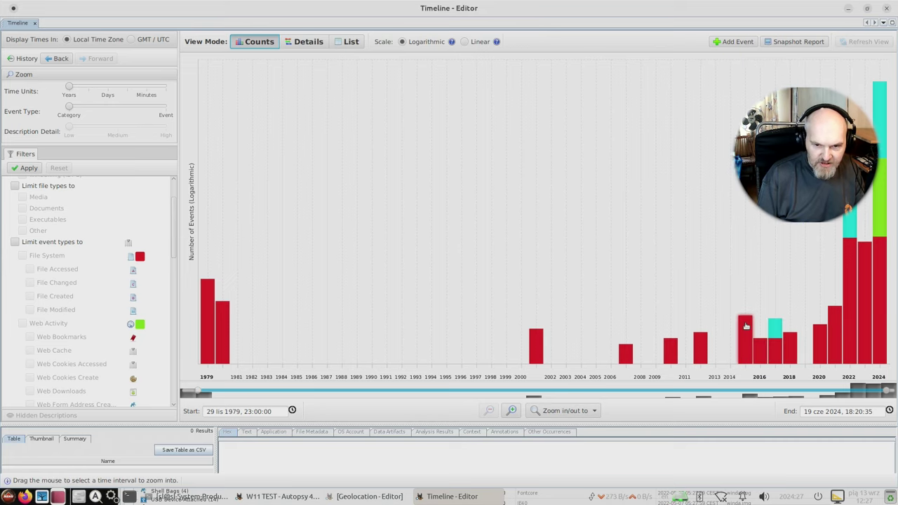
Step: Switch the timeline to the Details view and look through the event groups down to the executed programs
left_click(310, 43)
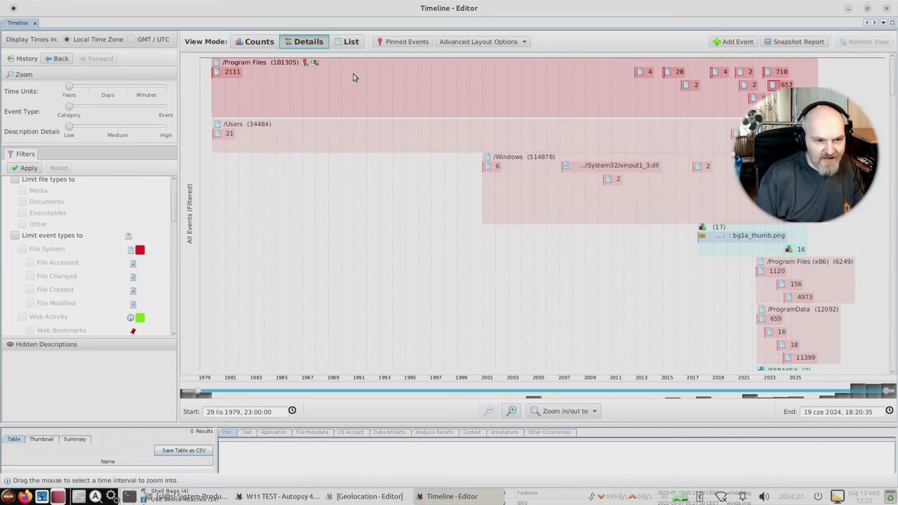
scroll(561, 154, "down", 5)
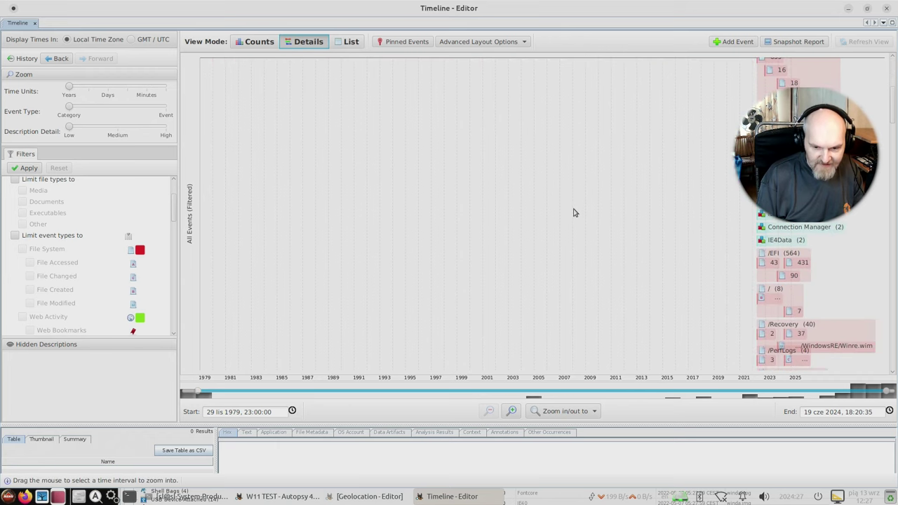
scroll(561, 239, "down", 3)
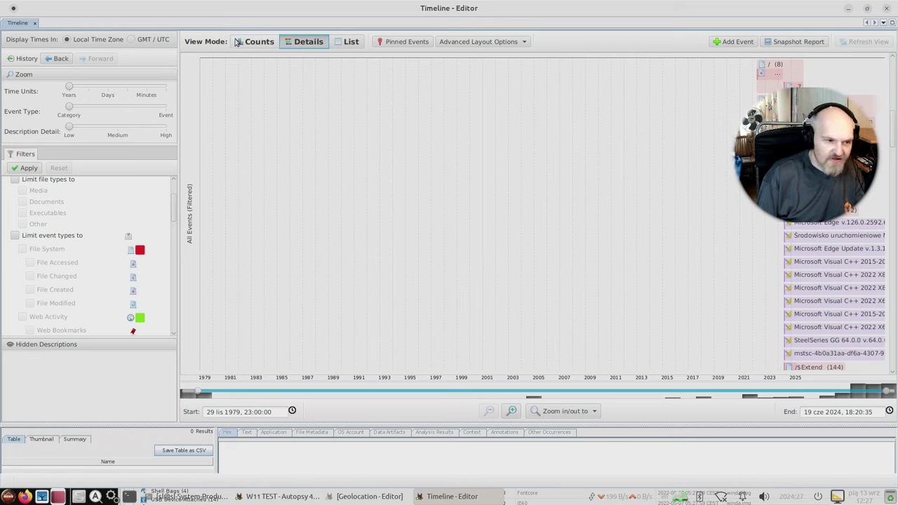
scroll(800, 294, "down", 3)
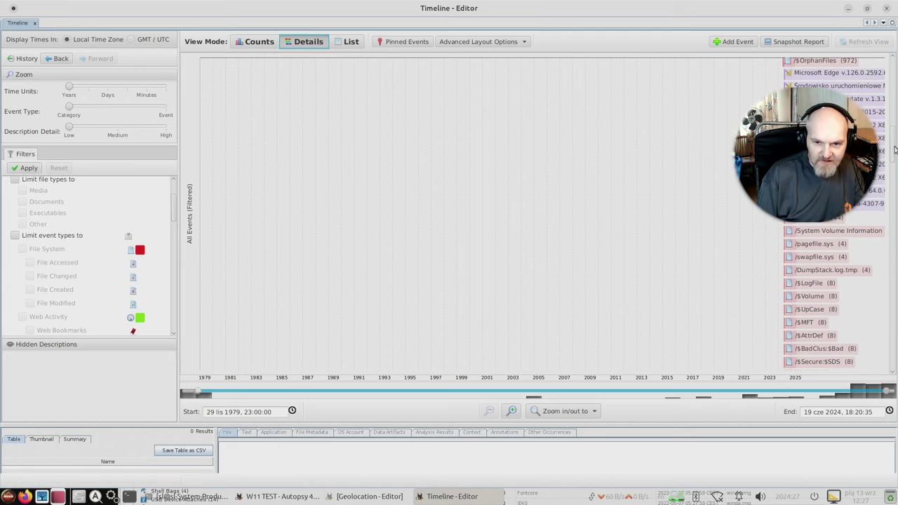
scroll(848, 251, "down", 10)
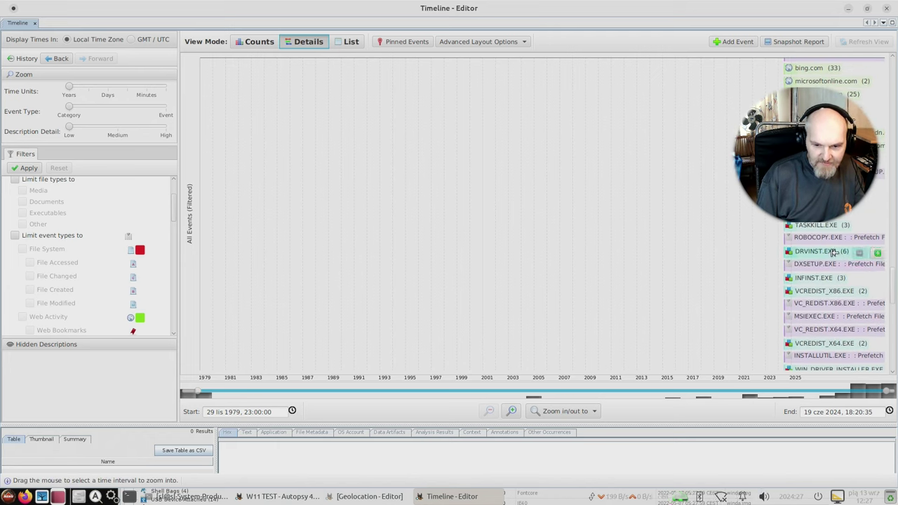
Step: Select the DRVINST.EXE event group, enlarge the results area and view the second event's data in hex
left_click(847, 250)
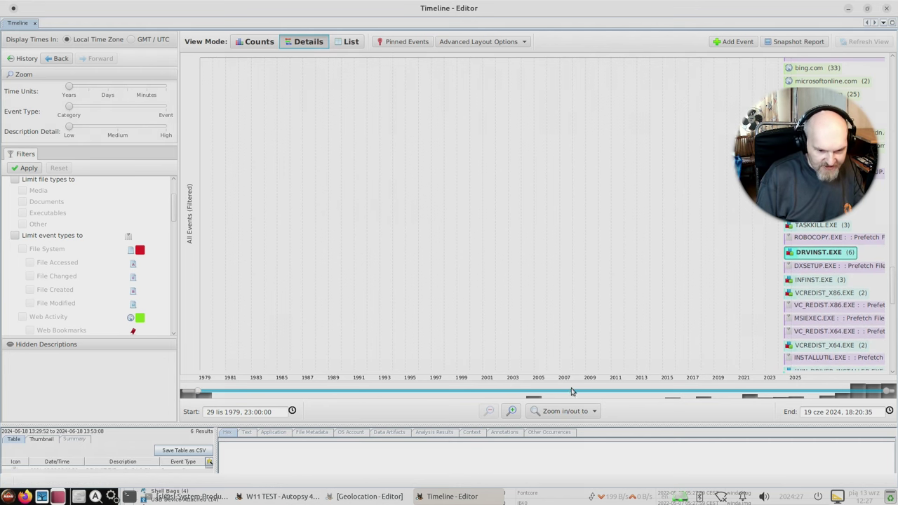
left_click_drag(448, 424, 449, 214)
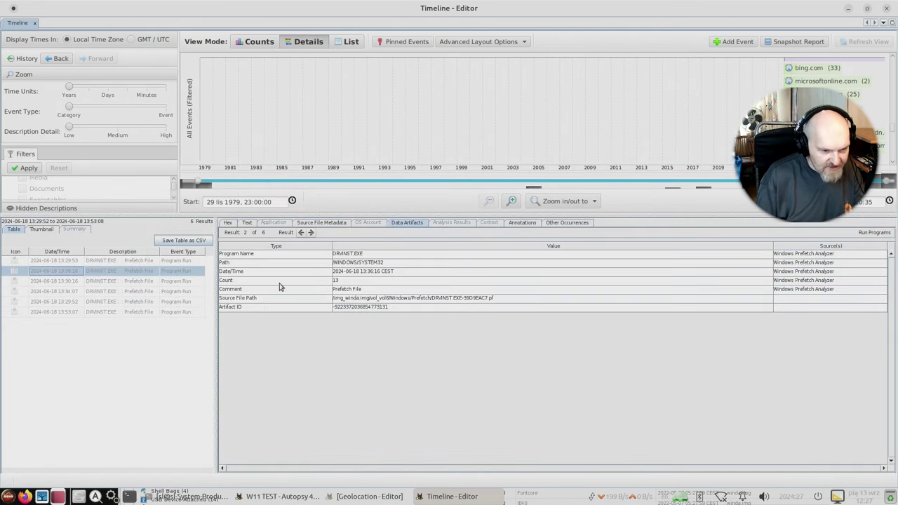
left_click(227, 223)
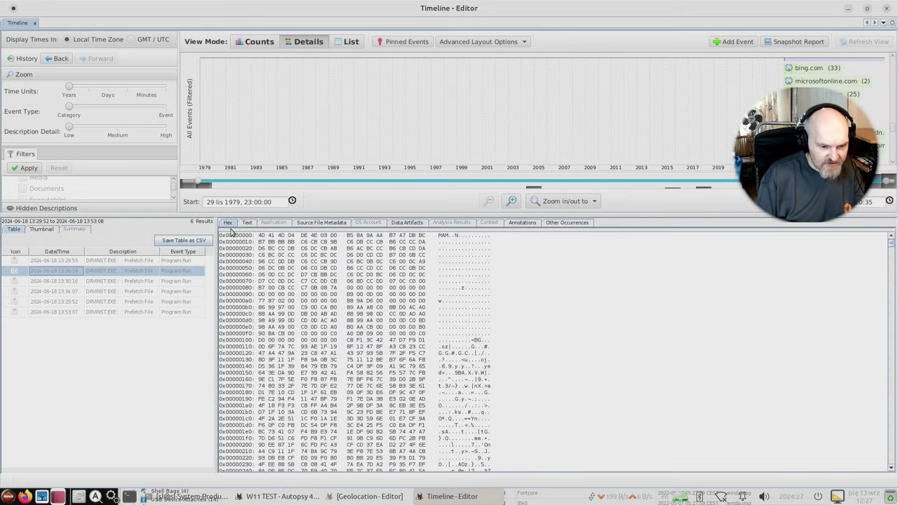
scroll(361, 354, "down", 5)
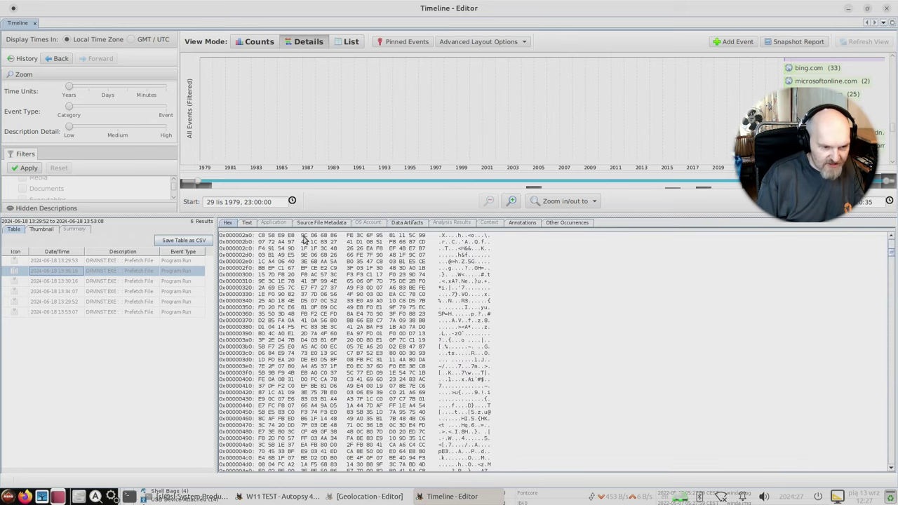
Step: Review the selected DRVINST.EXE event's source file metadata, data artifacts, annotations and other occurrences
left_click(330, 223)
scroll(337, 369, "down", 5)
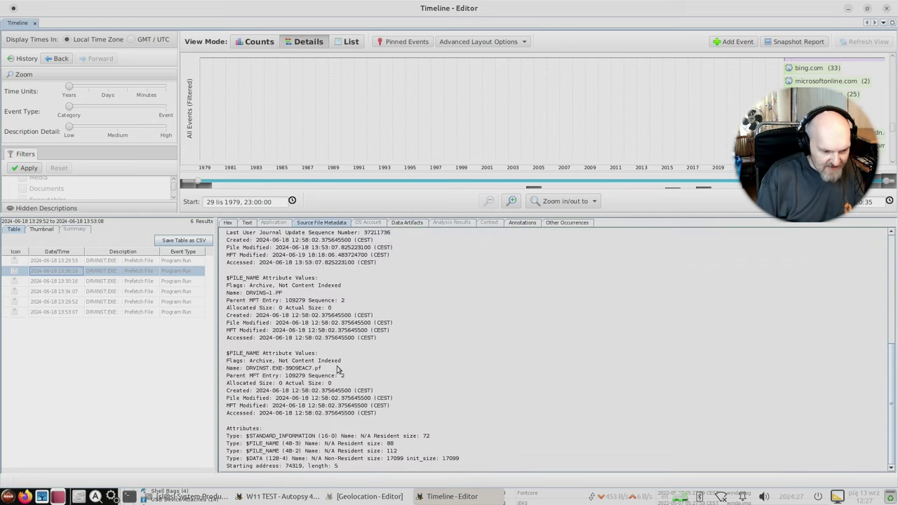
left_click(414, 225)
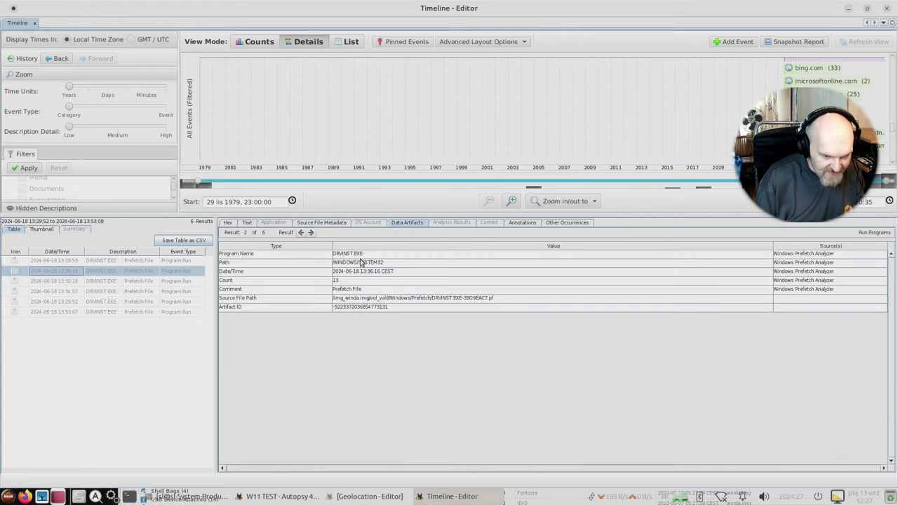
left_click(508, 223)
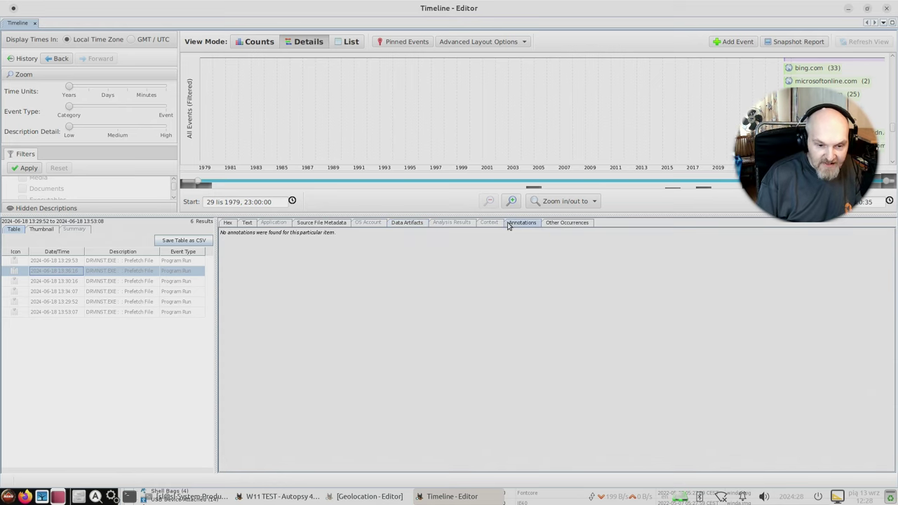
left_click(572, 223)
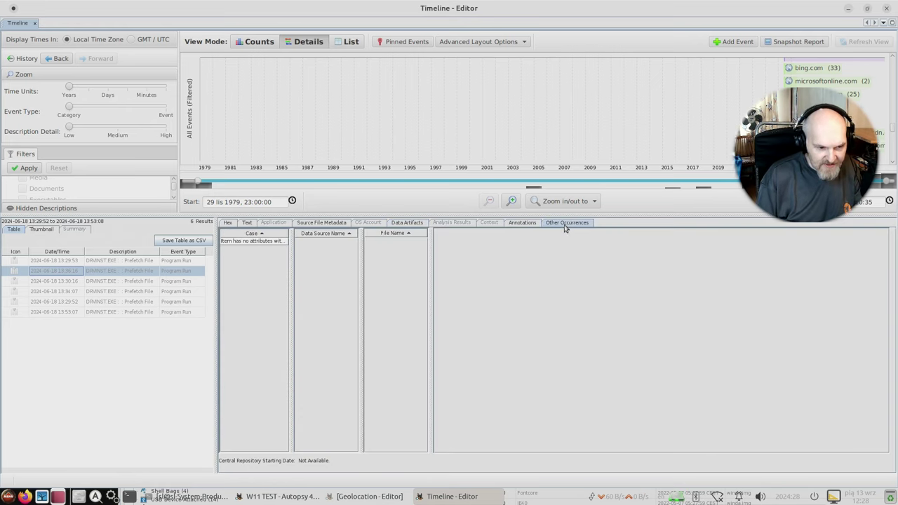
Step: Set the timeline's time units to Days and its description detail to High
left_click(113, 87)
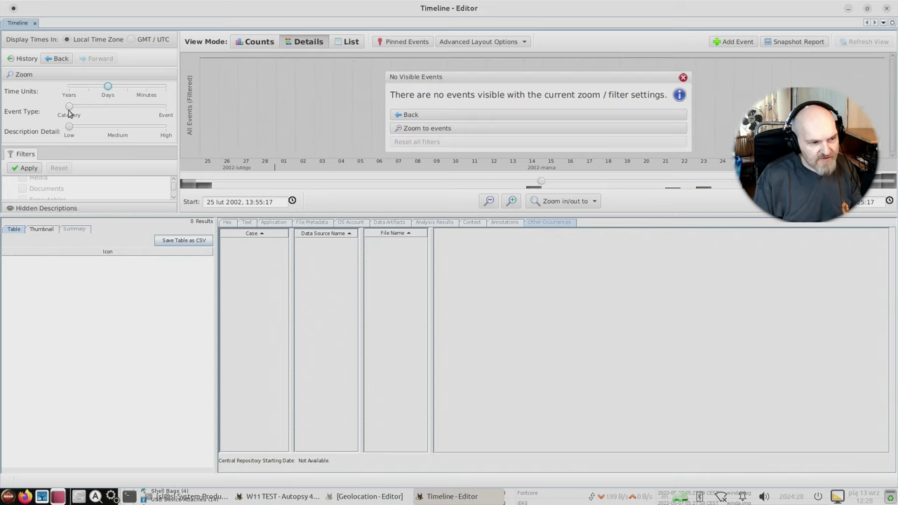
left_click_drag(69, 111, 113, 107)
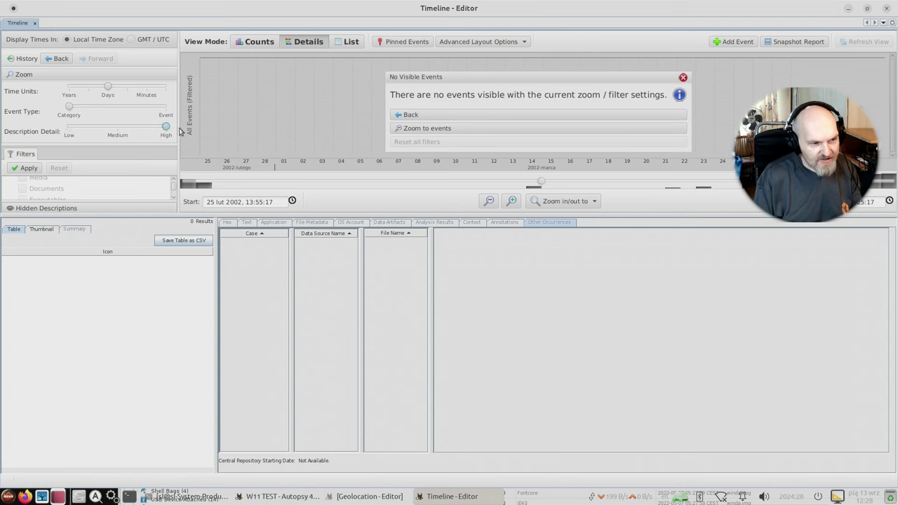
Step: Close the Timeline window, shift the Autopsy window aside until its title bar controls are reachable, and exit Autopsy
left_click(884, 9)
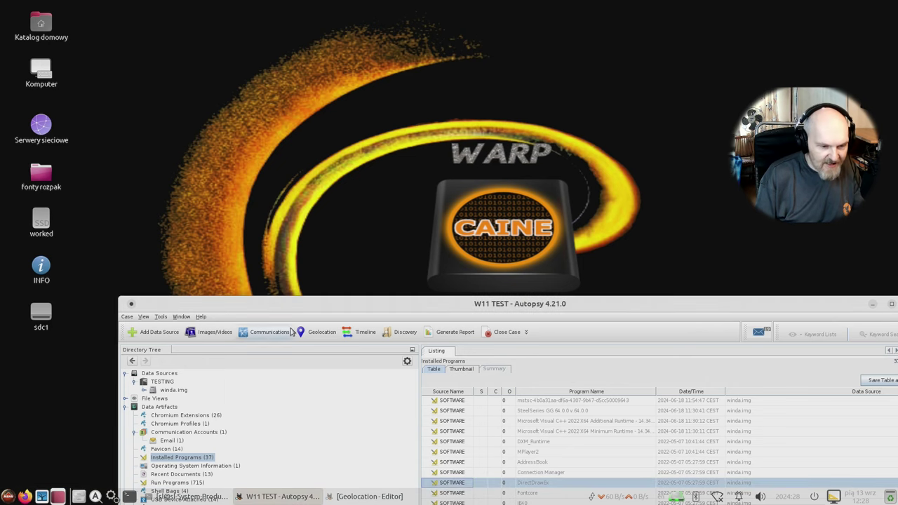
left_click_drag(693, 302, 54, 169)
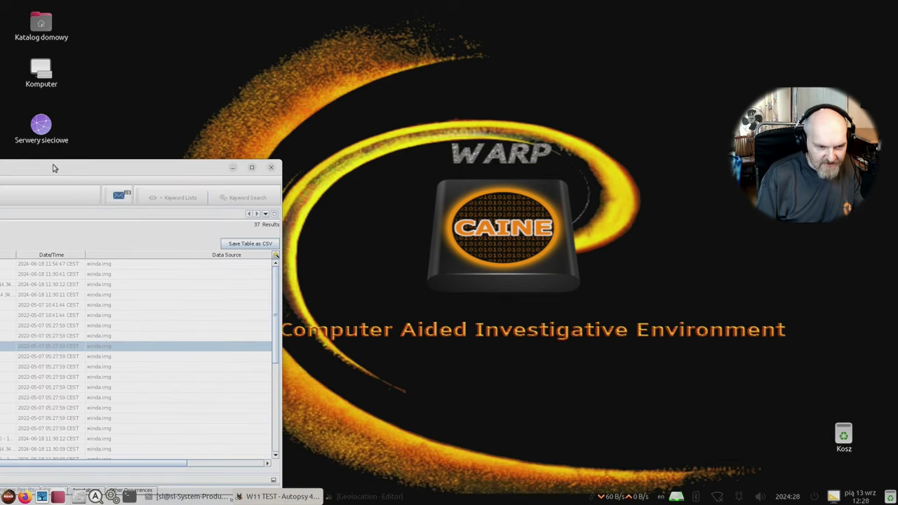
left_click(270, 169)
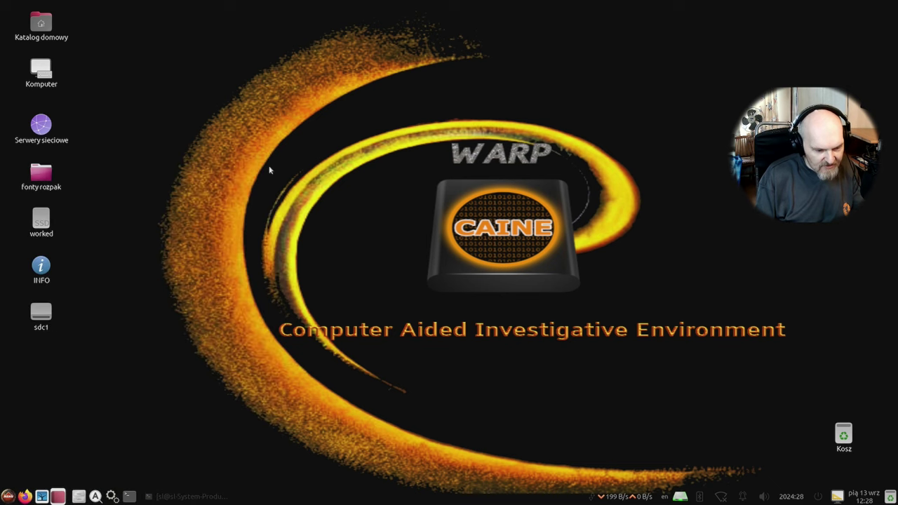
Step: Launch the TestDisk data recovery utility from the system's forensic tools collection
left_click(8, 497)
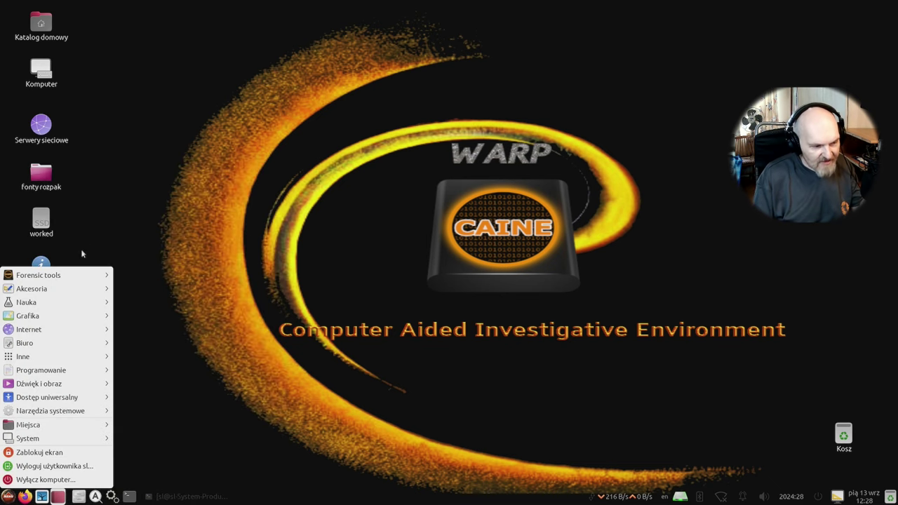
mouse_move(31, 284)
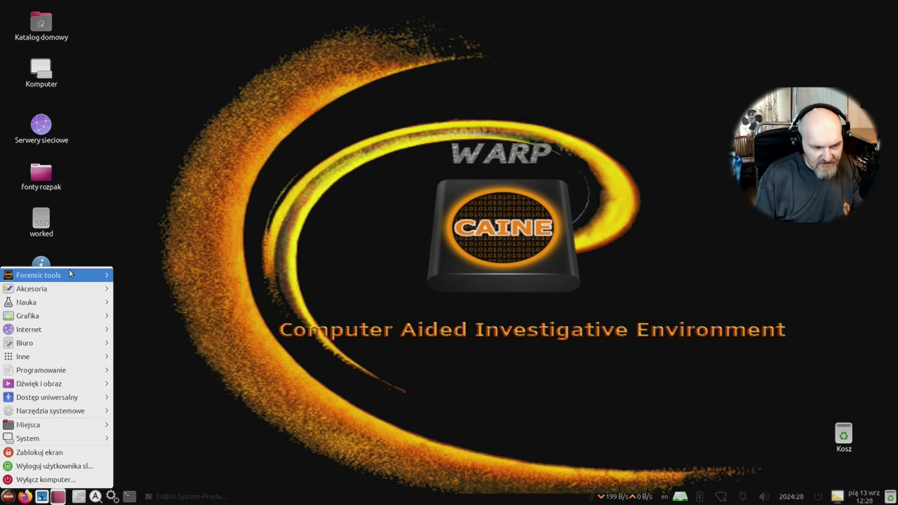
mouse_move(70, 275)
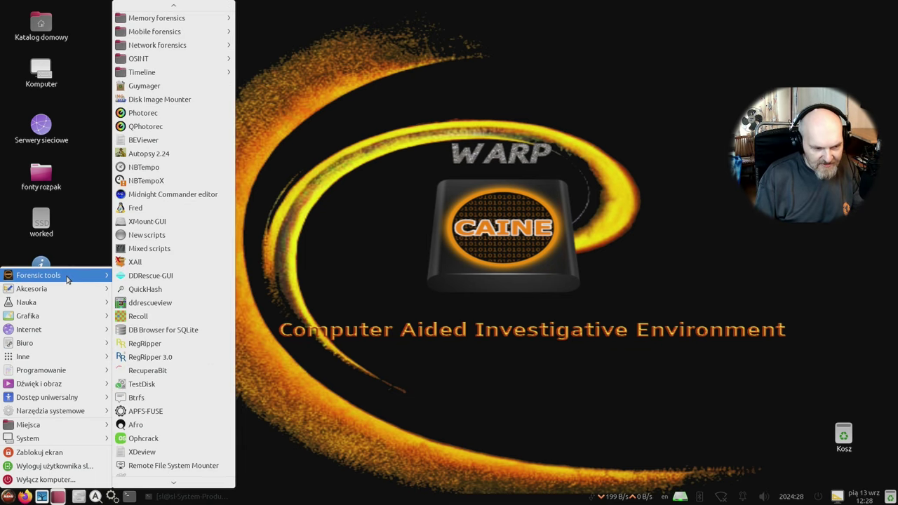
left_click(166, 385)
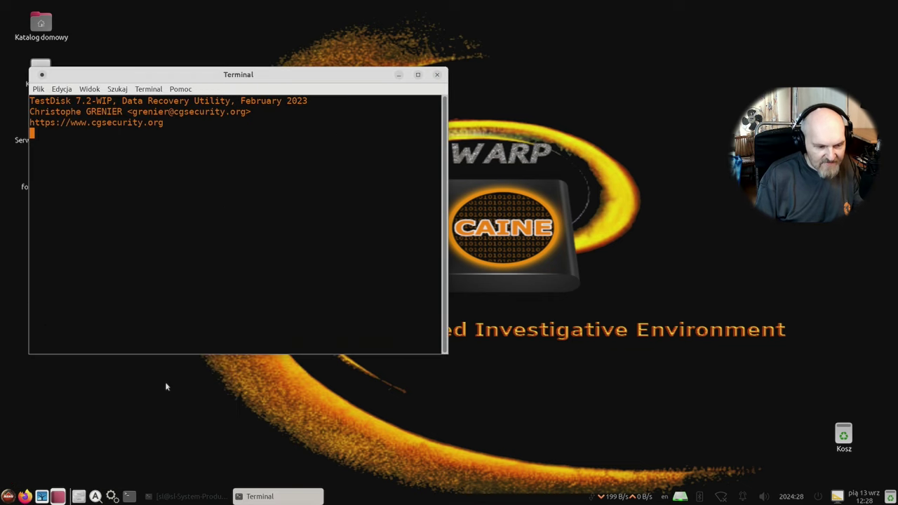
Step: Browse the forensic tools categories and examine the programs offered for Disks
left_click(8, 496)
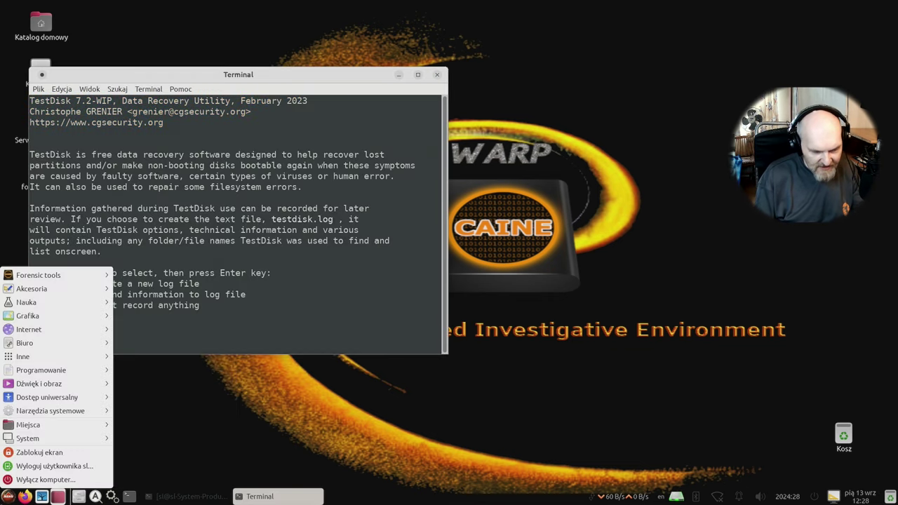
mouse_move(61, 355)
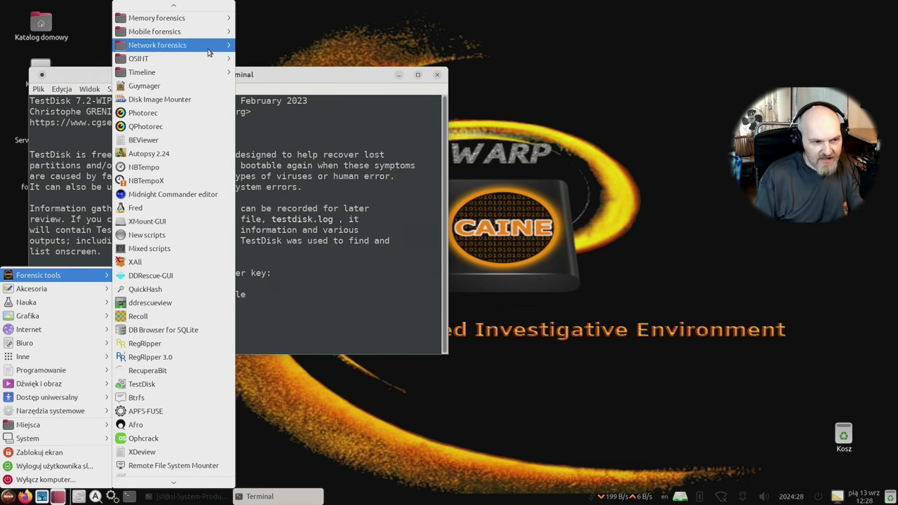
mouse_move(208, 52)
mouse_move(187, 4)
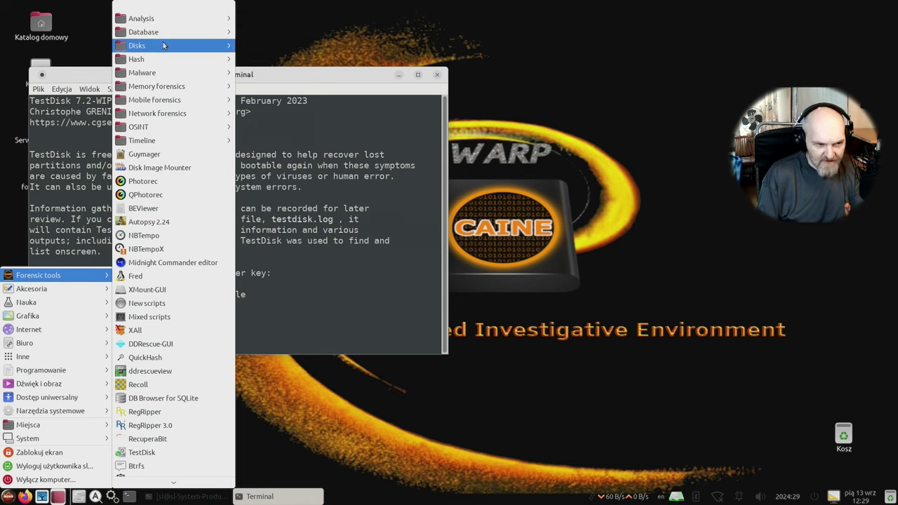
mouse_move(159, 49)
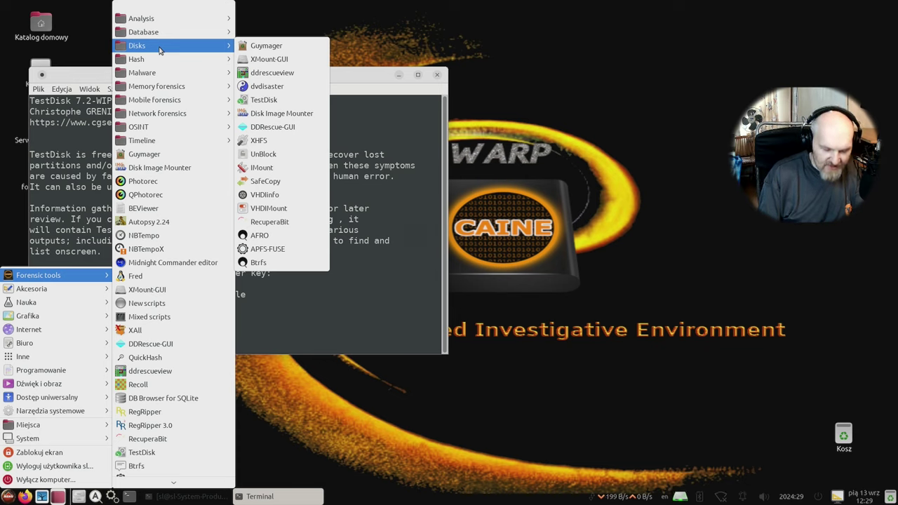